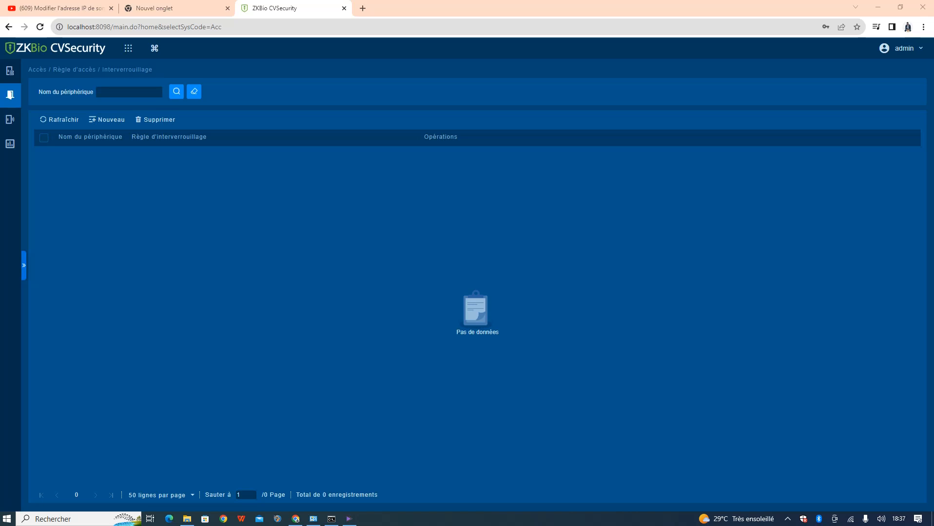
Step: Start a new interlock rule and assign the device 192.168.1.203 to it
{"action": "mouse_move", "coordinate": [128, 49]}
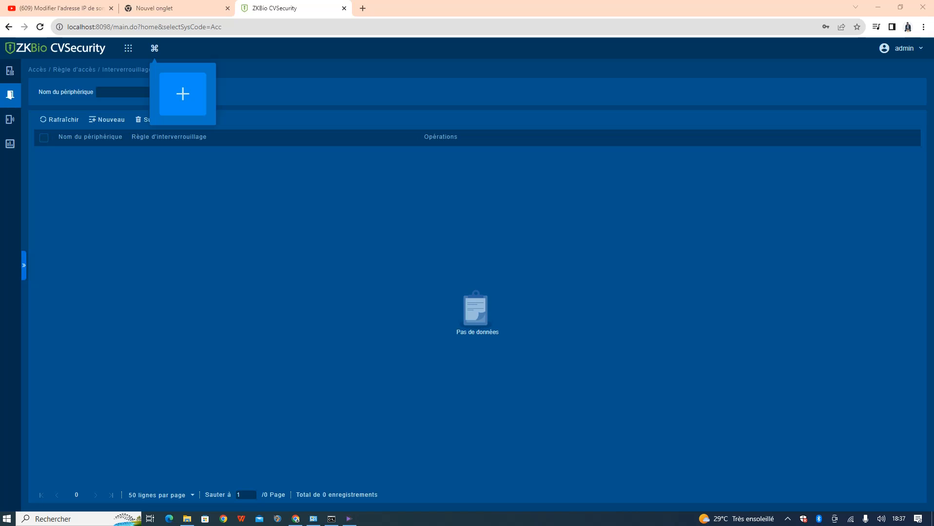
{"action": "mouse_move", "coordinate": [10, 96]}
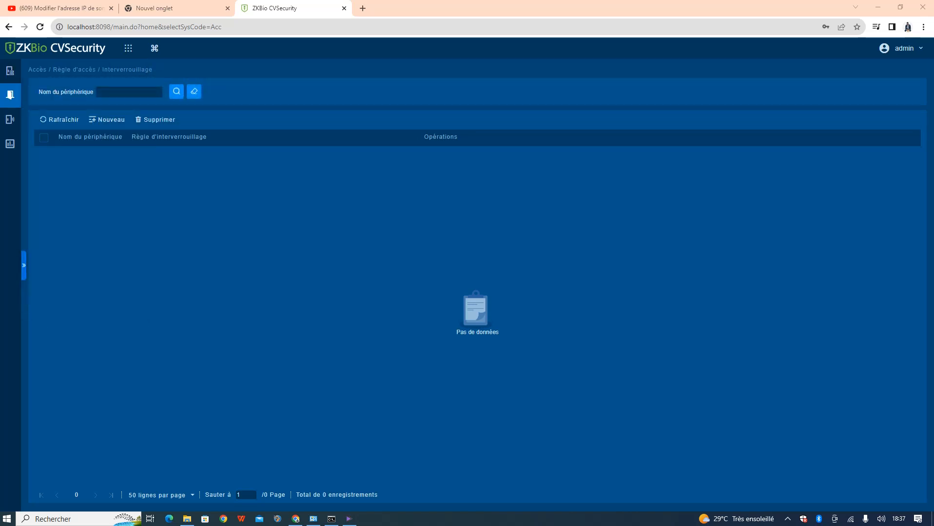
{"action": "left_click", "coordinate": [107, 120]}
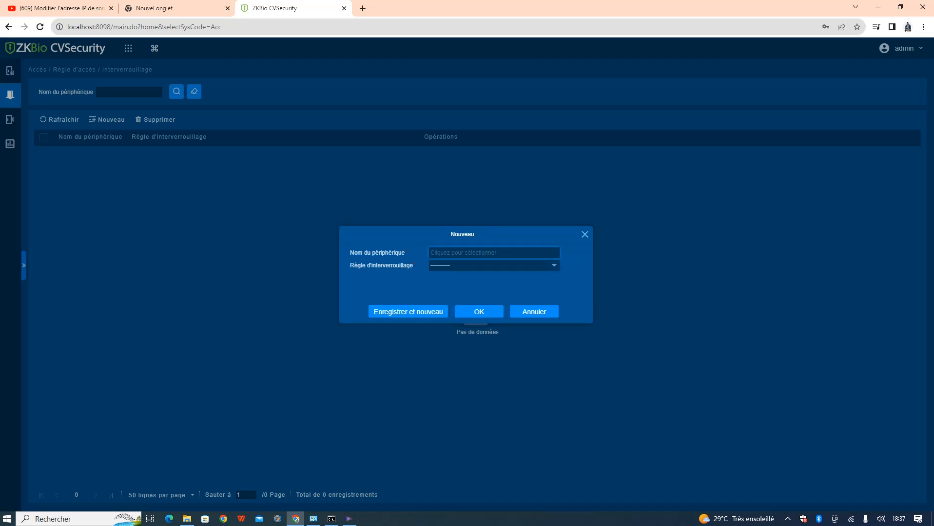
{"action": "left_click", "coordinate": [494, 252]}
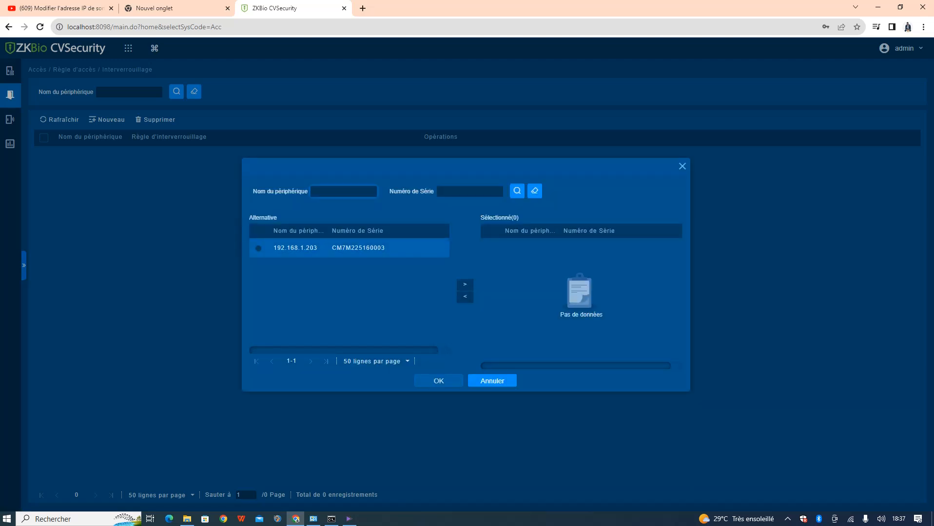
{"action": "left_click", "coordinate": [258, 248]}
{"action": "left_click", "coordinate": [465, 284]}
{"action": "left_click", "coordinate": [438, 381]}
Step: Set the interlock rule to "Interverrouillage entre 192.168.1.203-1 et 192.168.1.203-2" and save it
{"action": "left_click", "coordinate": [493, 265]}
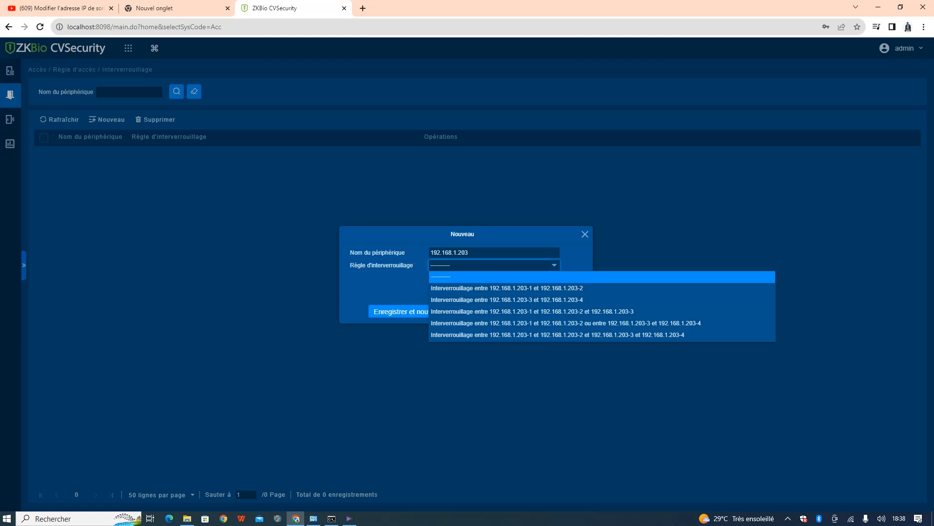
{"action": "key", "text": "Down"}
{"action": "key", "text": "Down"}
{"action": "key", "text": "Up"}
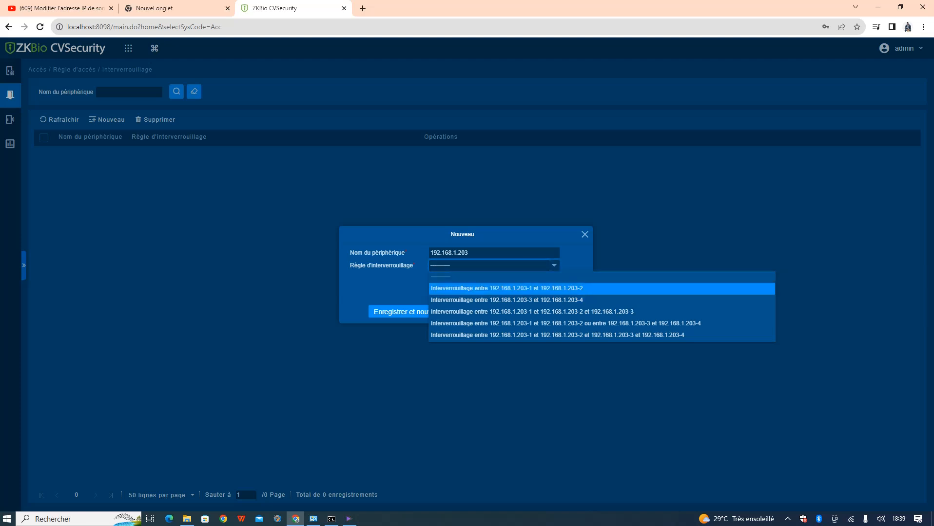
{"action": "key", "text": "Return"}
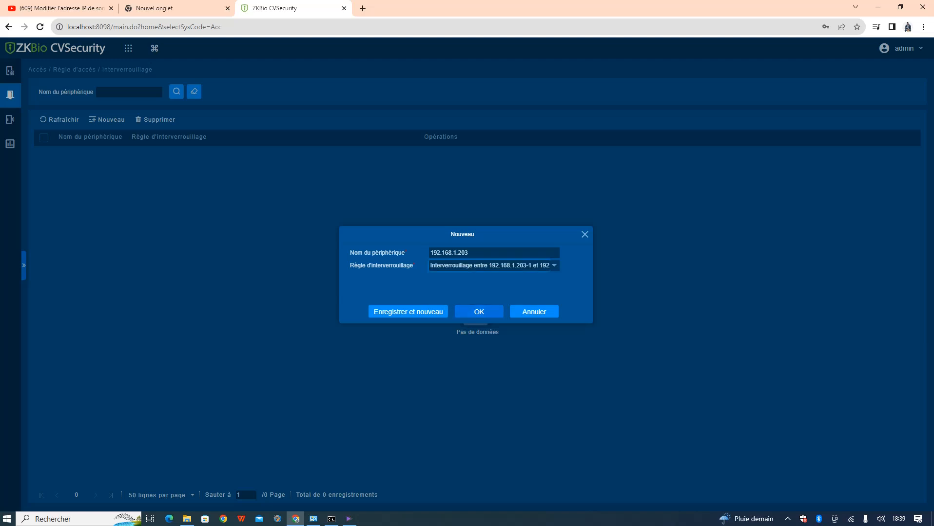
{"action": "left_click", "coordinate": [478, 311]}
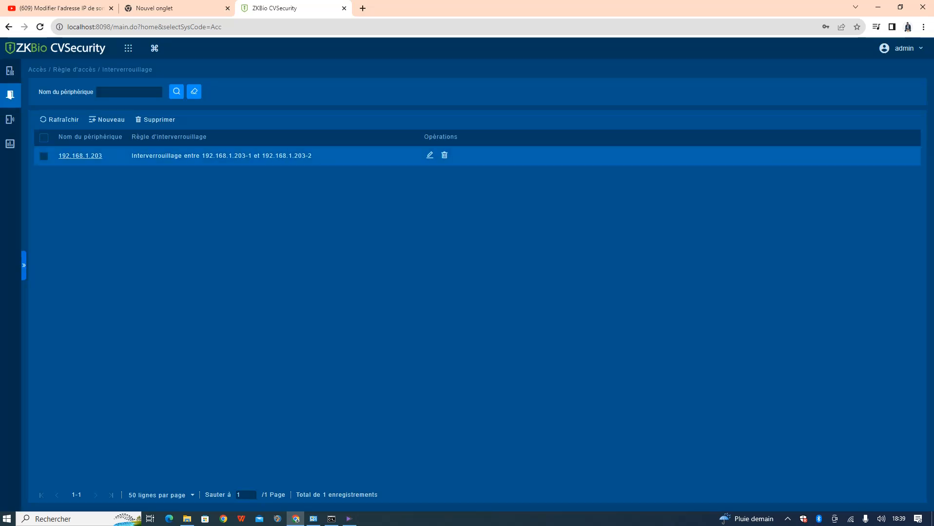
Step: Open the real-time monitoring page (Surveillance en temps réel) of the access devices
{"action": "mouse_move", "coordinate": [11, 95]}
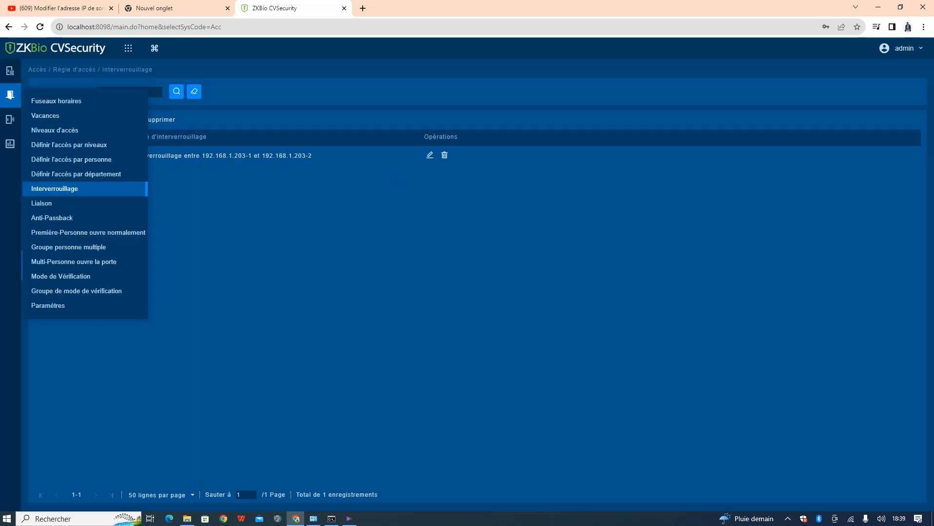
{"action": "mouse_move", "coordinate": [10, 71]}
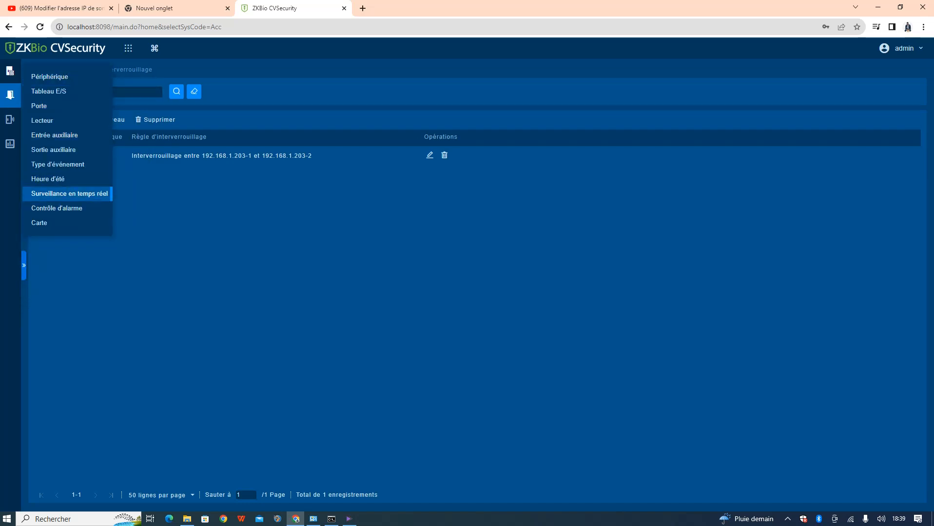
{"action": "left_click", "coordinate": [69, 194]}
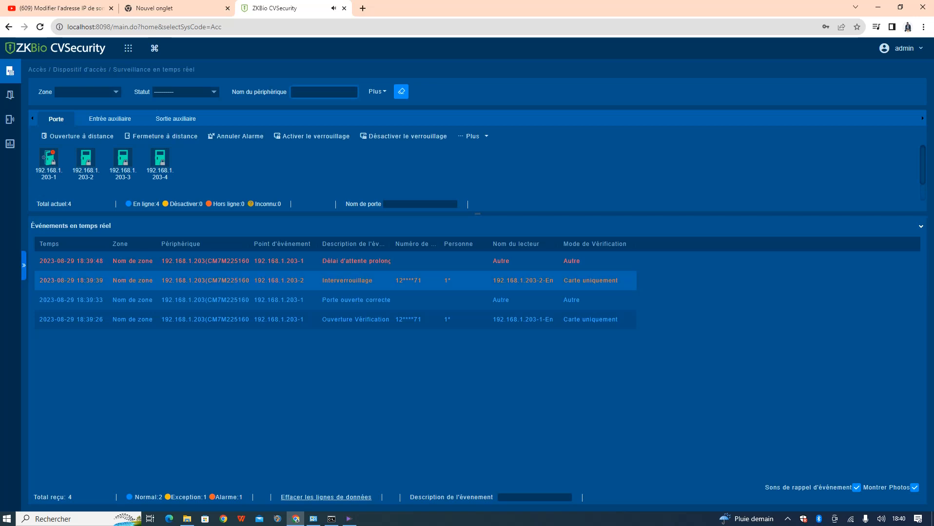
Step: Examine the status and settings of door 192.168.1.203-1, leaving the settings without saving
{"action": "mouse_move", "coordinate": [49, 157]}
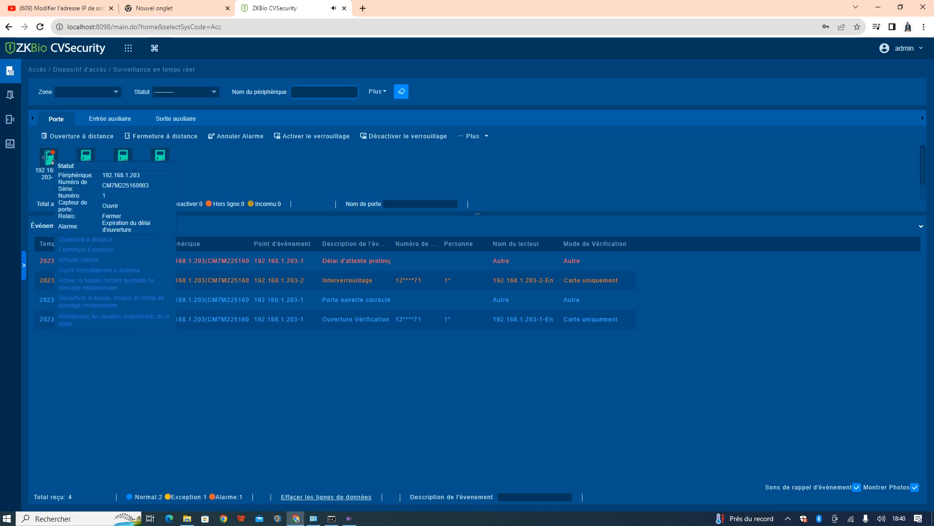
{"action": "left_click", "coordinate": [49, 158]}
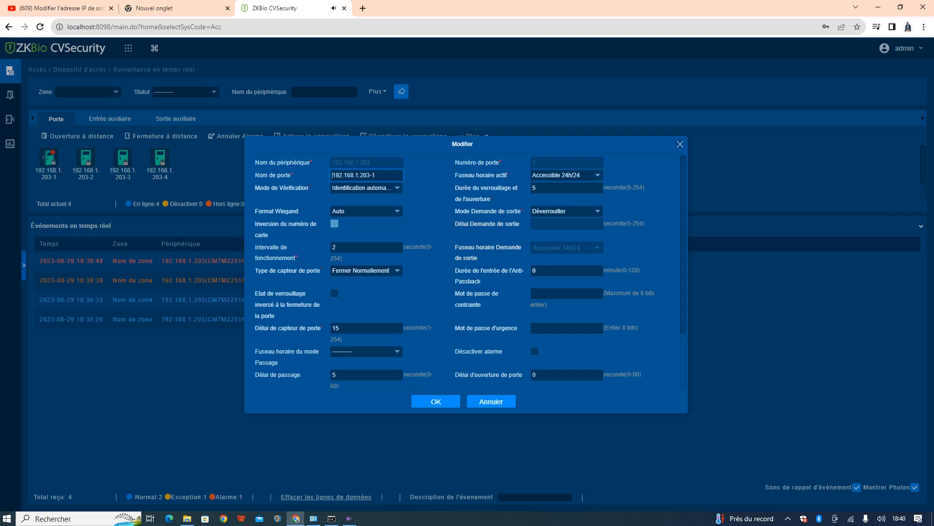
{"action": "left_click", "coordinate": [679, 145]}
Step: Cancel the alarm on door 192.168.1.203-1, entering the user password for the security verification
{"action": "mouse_move", "coordinate": [52, 161]}
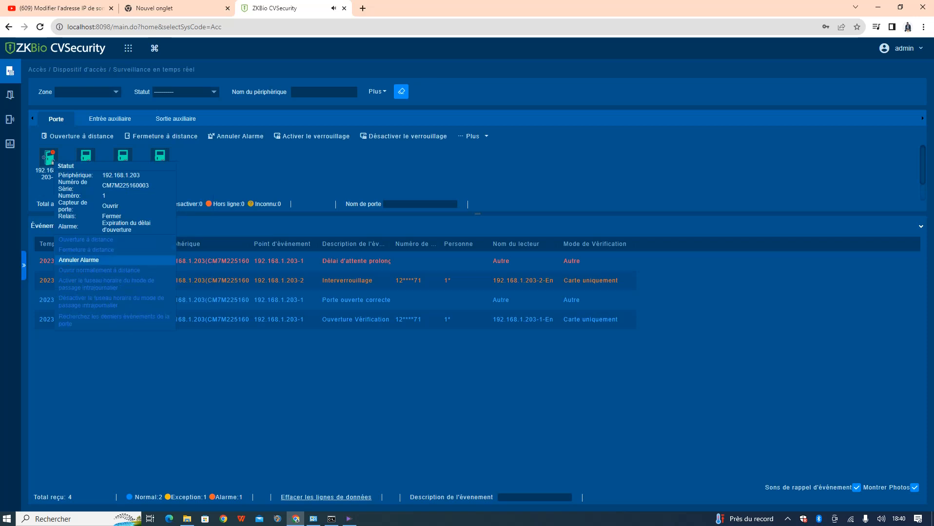
{"action": "left_click", "coordinate": [79, 260]}
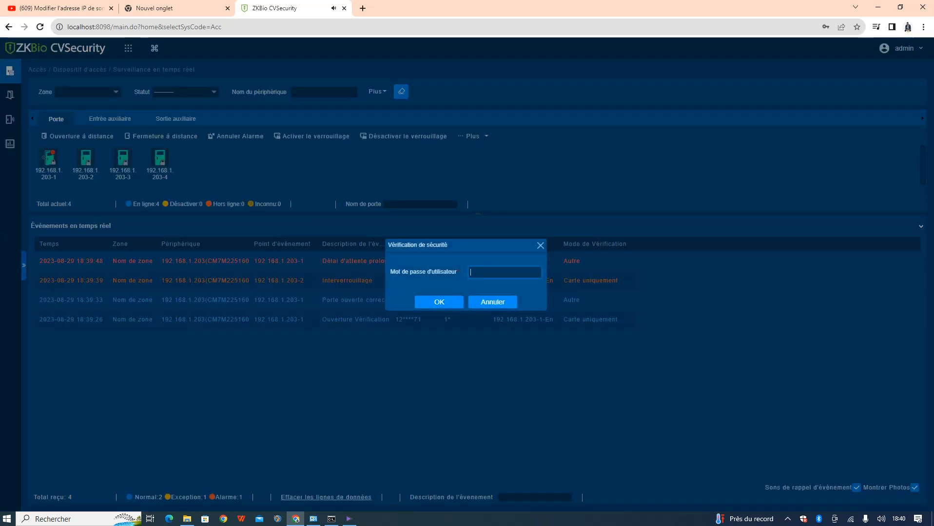
{"action": "type", "text": "********"}
{"action": "key", "text": "Return"}
{"action": "key", "text": "Return"}
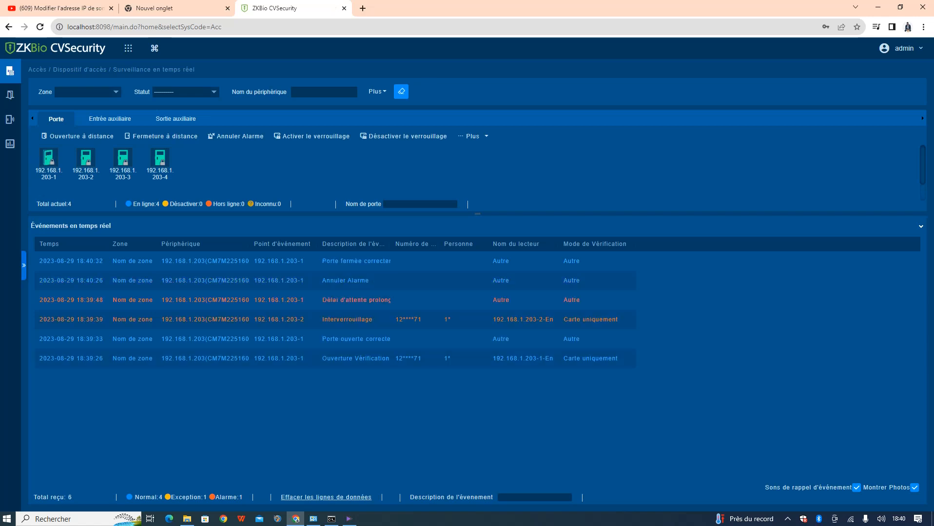
Step: Review the door sensor type in the settings of doors 192.168.1.203-1 and 192.168.1.203-2, confirming each door's settings
{"action": "mouse_move", "coordinate": [86, 158]}
{"action": "left_click", "coordinate": [49, 157]}
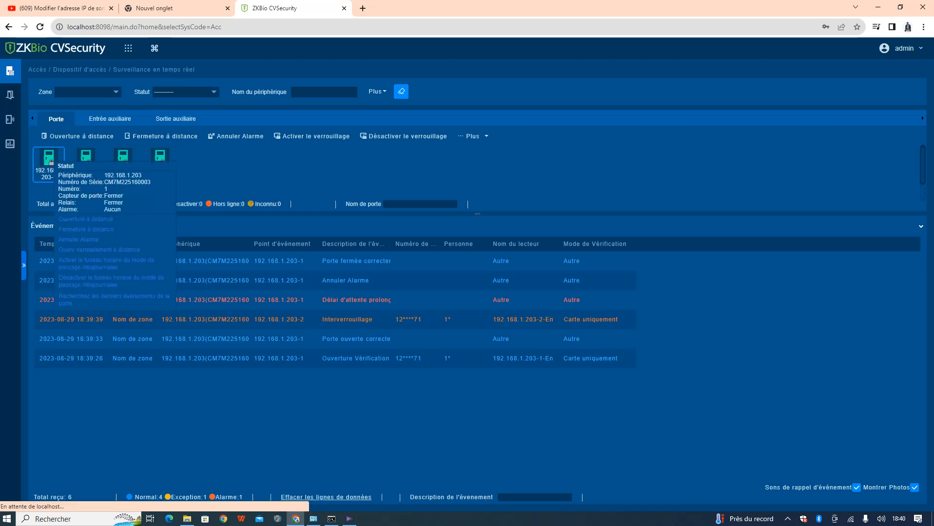
{"action": "double_click", "coordinate": [48, 158]}
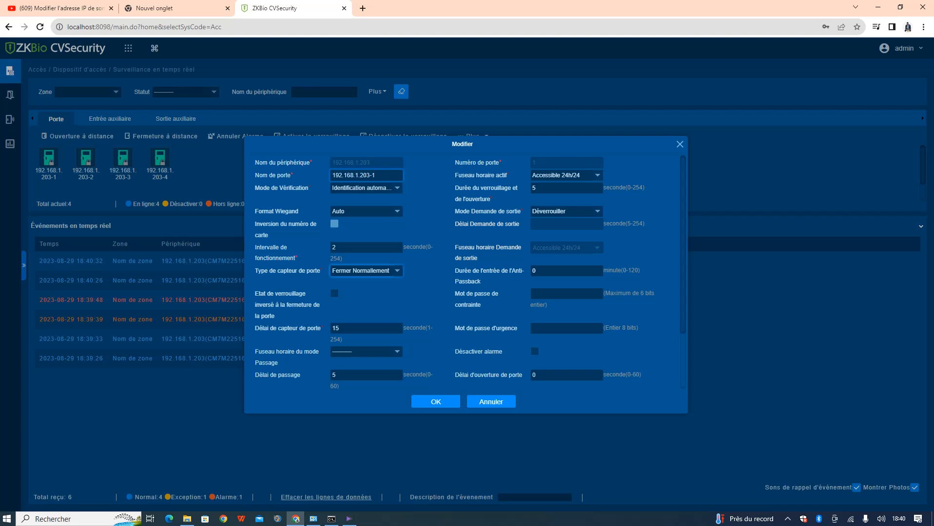
{"action": "left_click", "coordinate": [435, 401]}
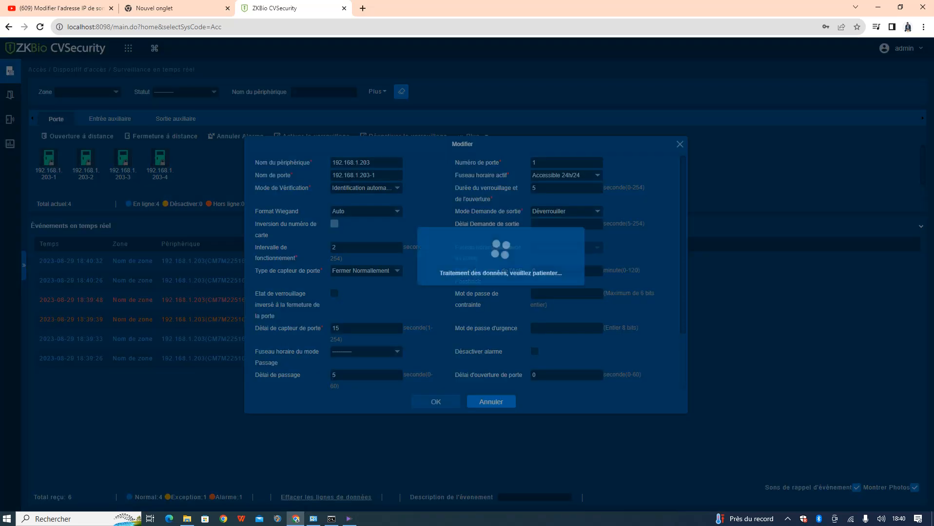
{"action": "double_click", "coordinate": [86, 158]}
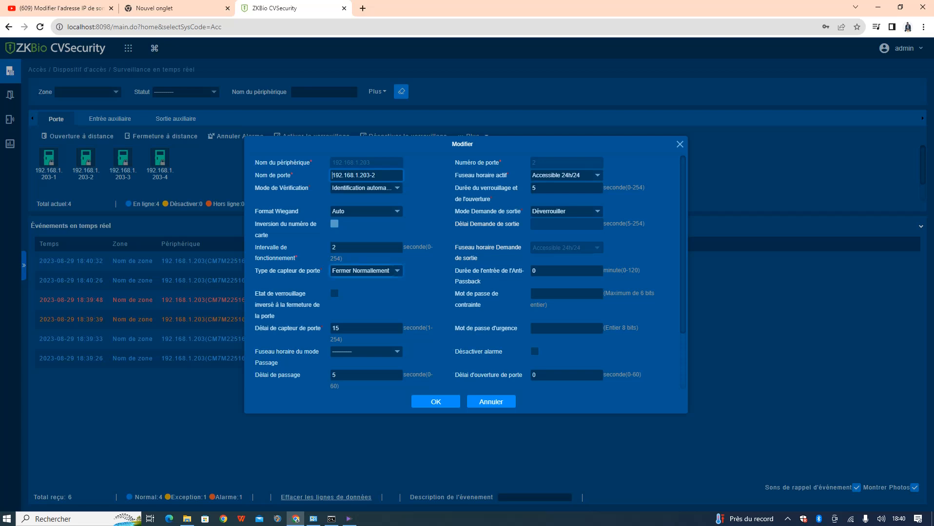
{"action": "left_click", "coordinate": [436, 402]}
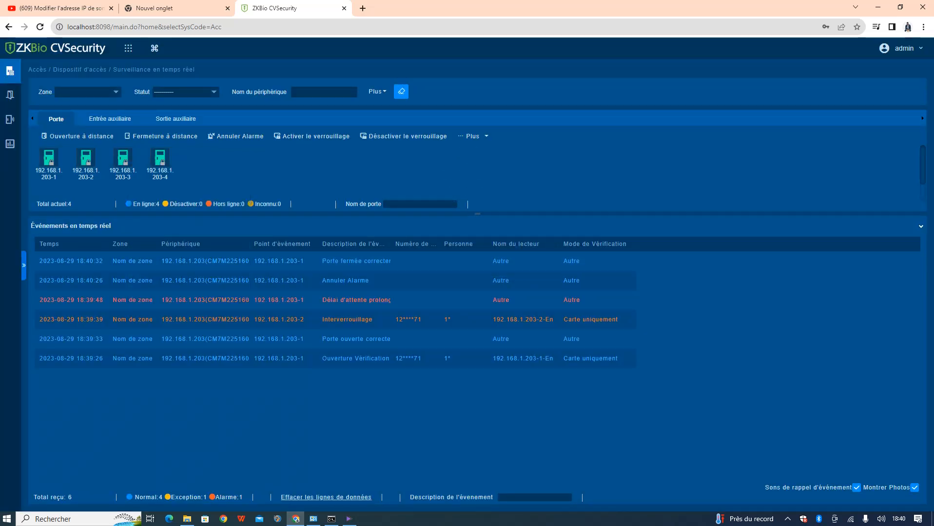
Step: Start a new linkage rule (Liaison) and select 192.168.1.203 as its device
{"action": "mouse_move", "coordinate": [123, 157]}
{"action": "mouse_move", "coordinate": [10, 72]}
{"action": "mouse_move", "coordinate": [11, 94]}
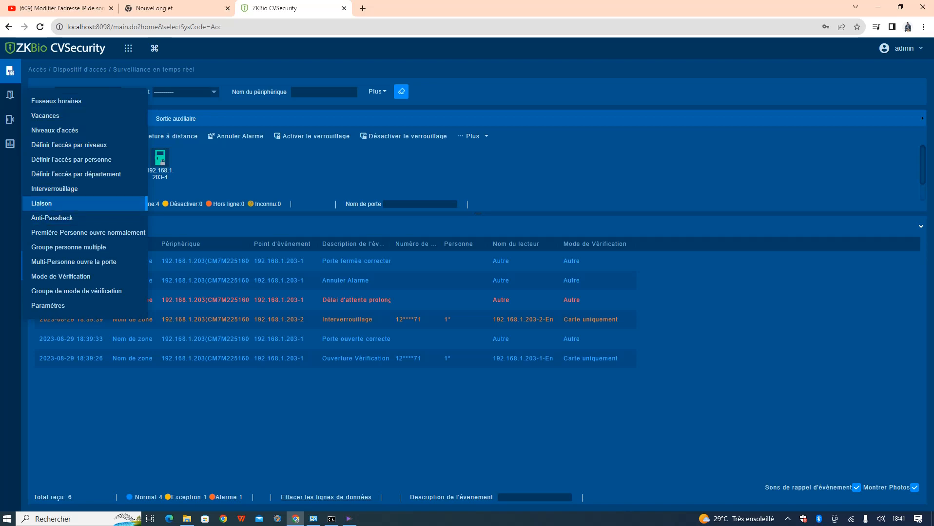
{"action": "left_click", "coordinate": [41, 203]}
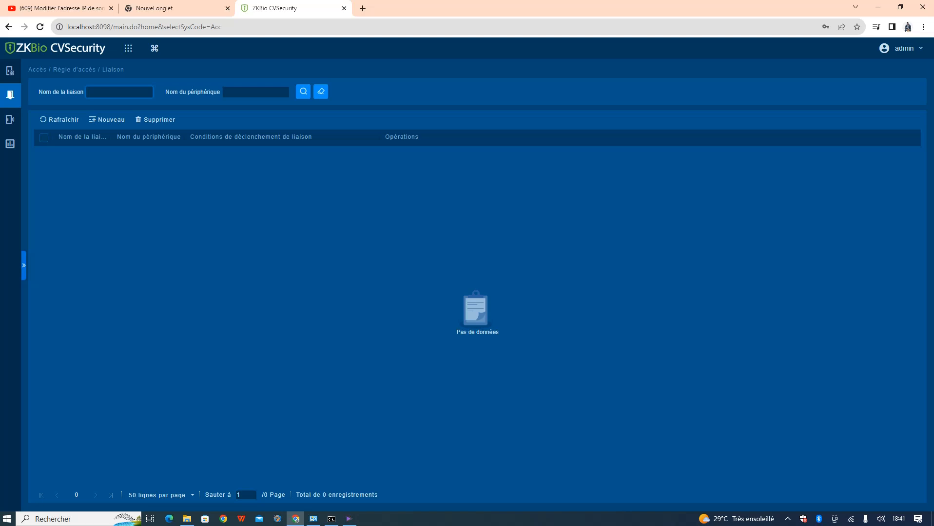
{"action": "left_click", "coordinate": [107, 119]}
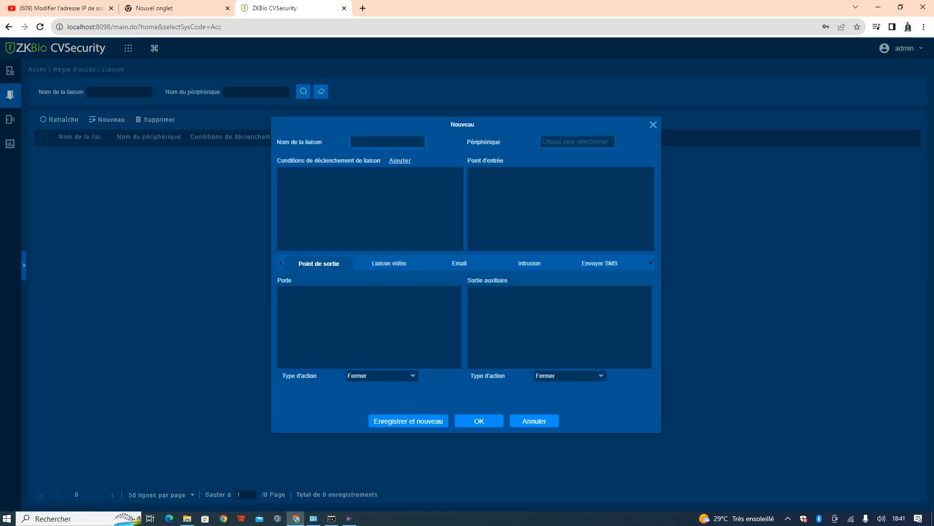
{"action": "left_click", "coordinate": [400, 160]}
{"action": "left_click", "coordinate": [258, 244]}
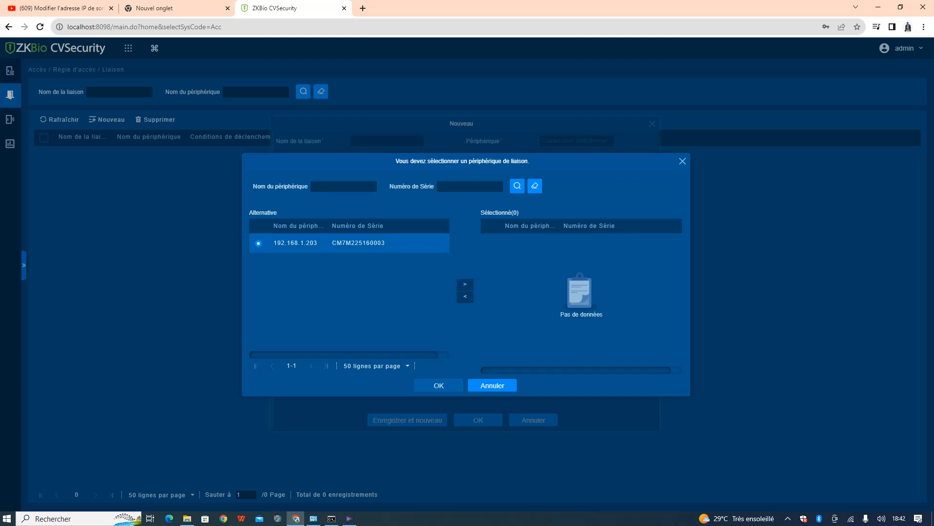
{"action": "left_click", "coordinate": [464, 285]}
{"action": "left_click", "coordinate": [438, 385]}
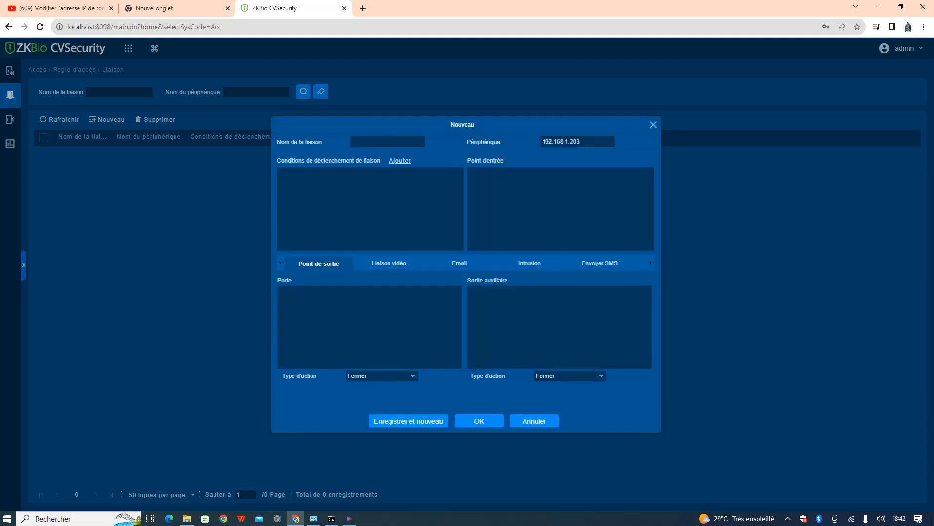
Step: Add "Porte ouverte avec force" as the trigger condition of the new linkage
{"action": "left_click", "coordinate": [399, 160]}
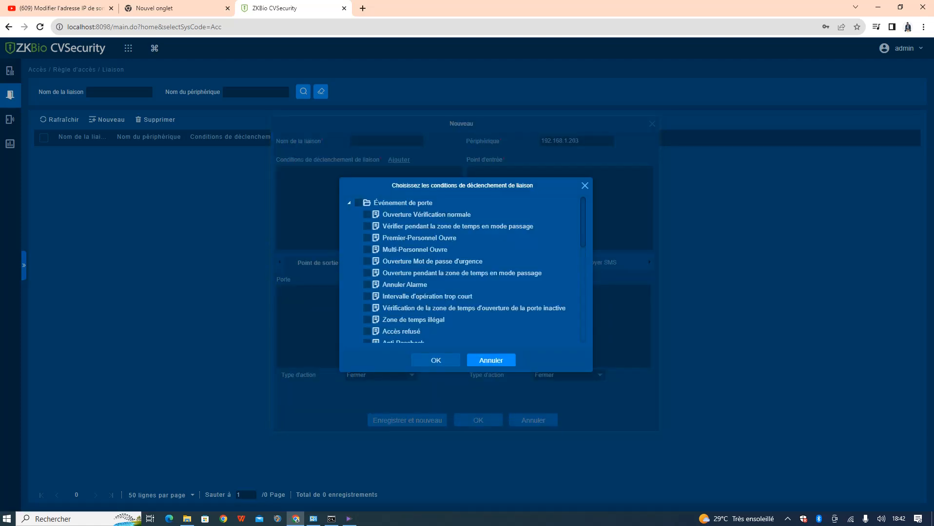
{"action": "scroll", "coordinate": [466, 271], "scroll_direction": "down", "scroll_amount": 2}
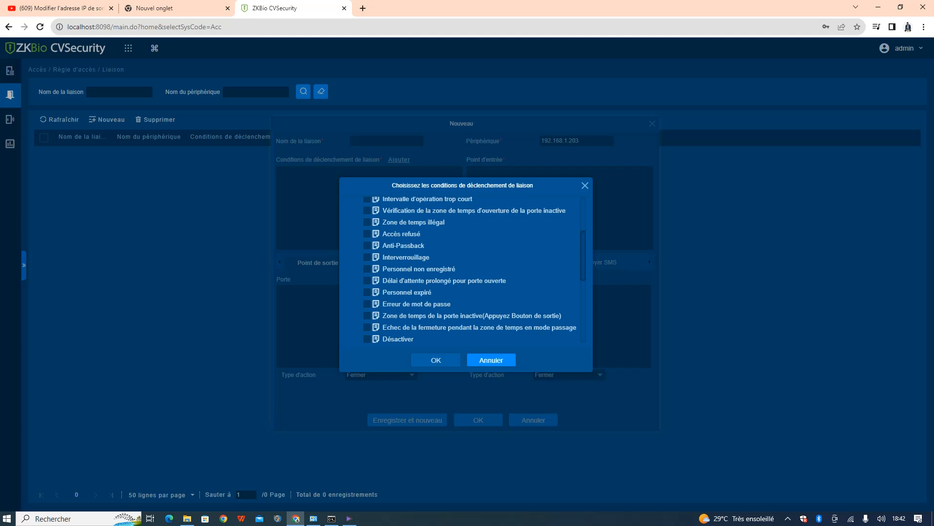
{"action": "scroll", "coordinate": [478, 271], "scroll_direction": "down", "scroll_amount": 4}
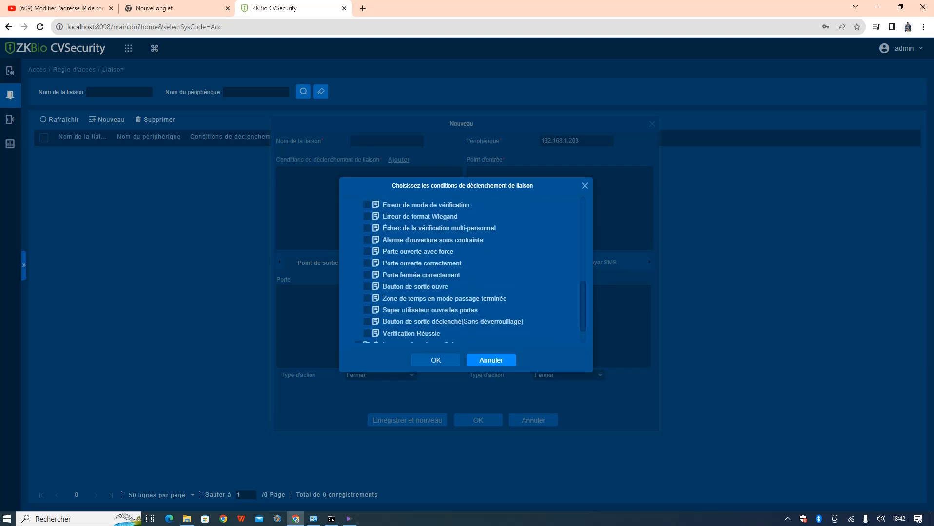
{"action": "scroll", "coordinate": [465, 270], "scroll_direction": "up", "scroll_amount": 2}
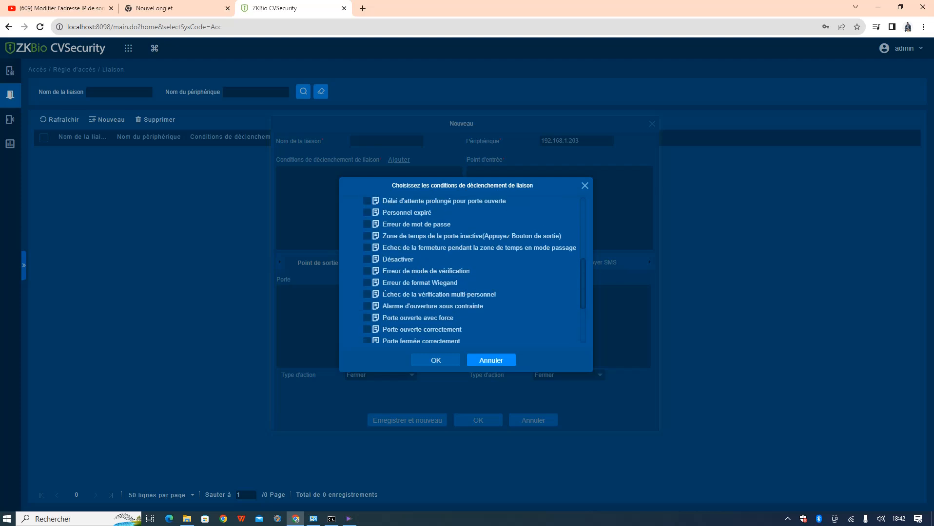
{"action": "left_click", "coordinate": [367, 318]}
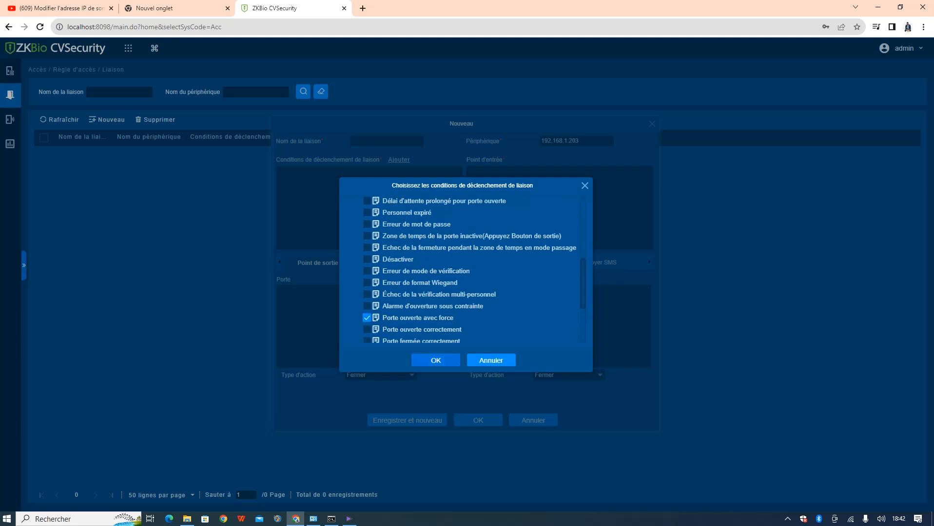
{"action": "left_click", "coordinate": [436, 360]}
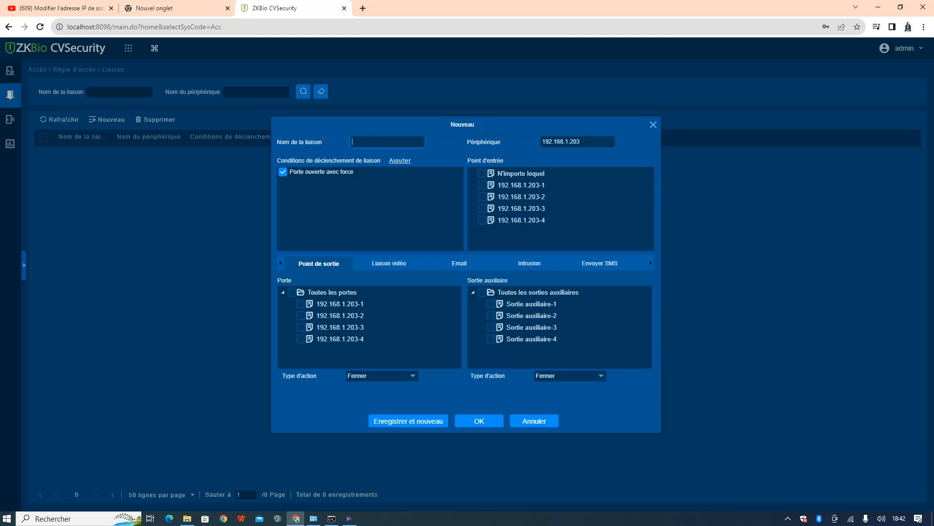
Step: Set the linkage's input point to "N'importe lequel" and its output doors to "Toutes les portes"
{"action": "left_click", "coordinate": [481, 173]}
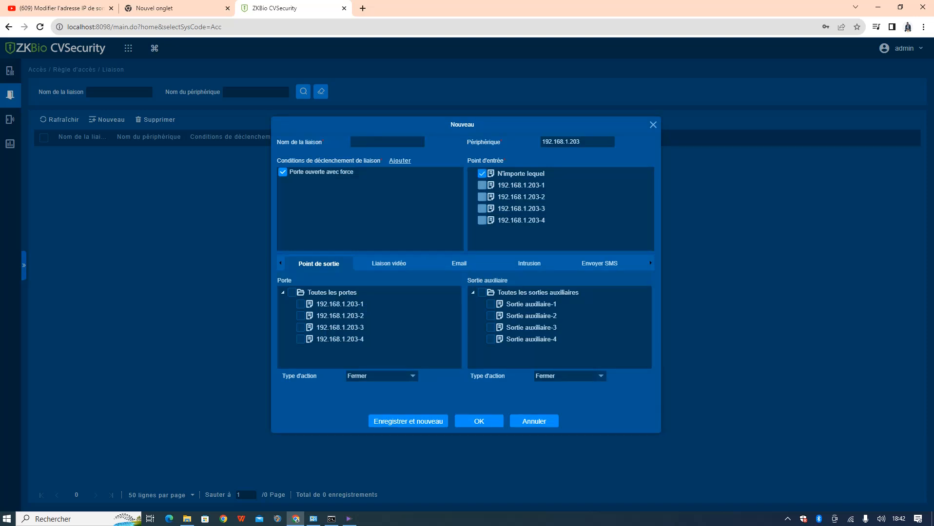
{"action": "left_click", "coordinate": [283, 293]}
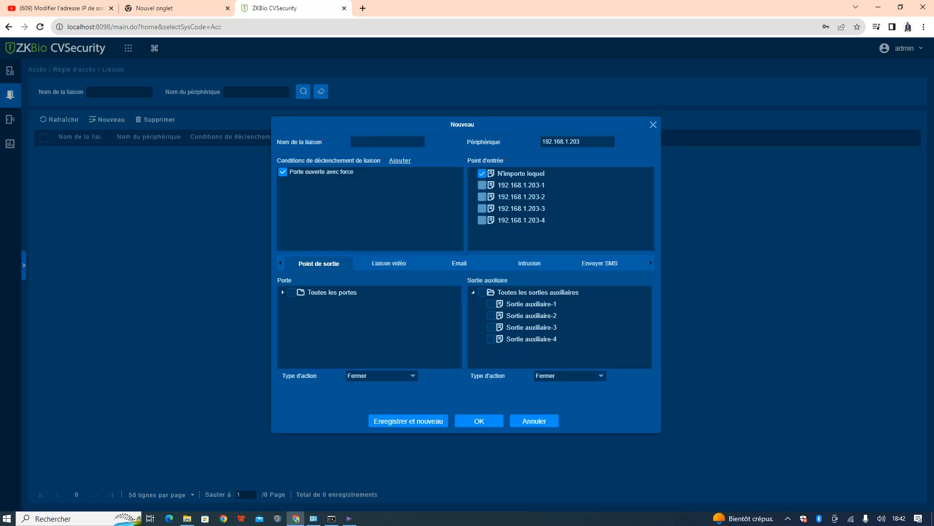
{"action": "left_click", "coordinate": [292, 293]}
{"action": "left_click", "coordinate": [282, 293]}
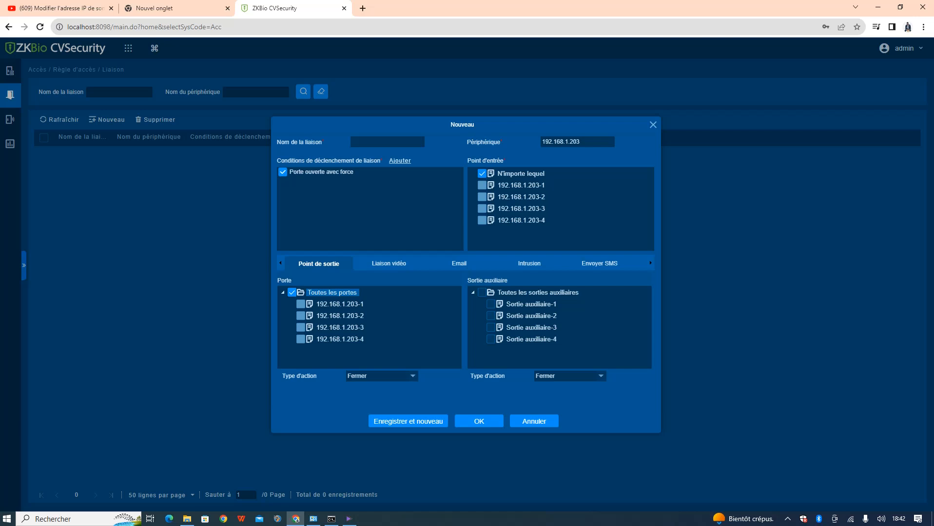
Step: Select "Toutes les sorties auxiliaires" as the linkage's auxiliary outputs and set their action type to "Normalement ouvert"
{"action": "left_click", "coordinate": [482, 293]}
{"action": "left_click", "coordinate": [569, 376]}
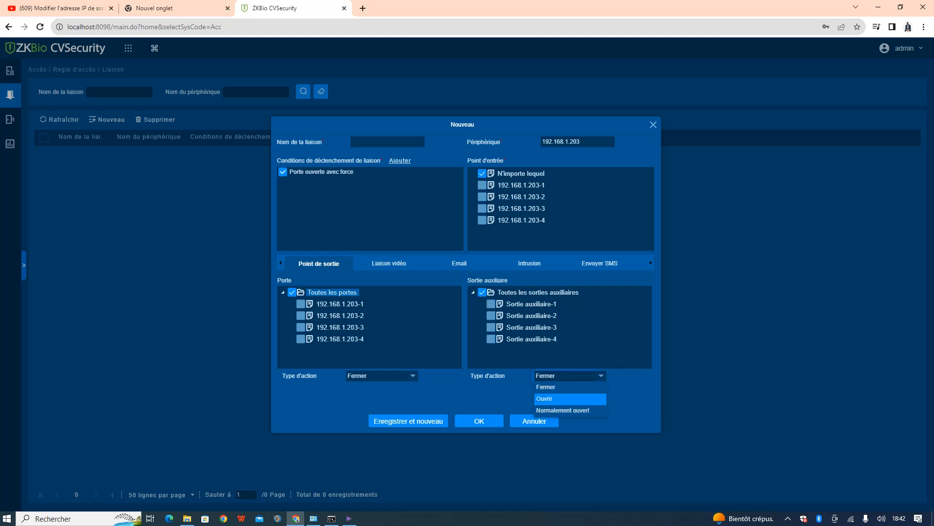
{"action": "left_click", "coordinate": [544, 399]}
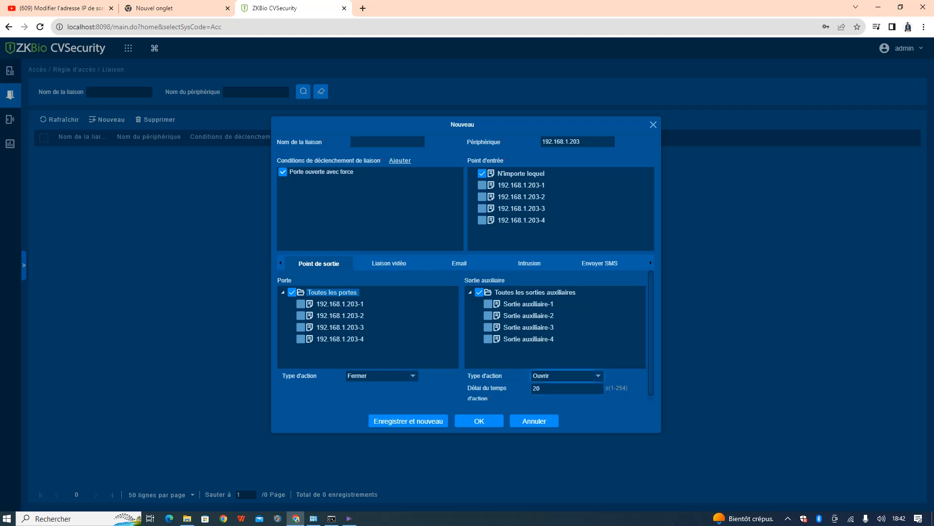
{"action": "left_click", "coordinate": [565, 377]}
{"action": "left_click", "coordinate": [555, 413]}
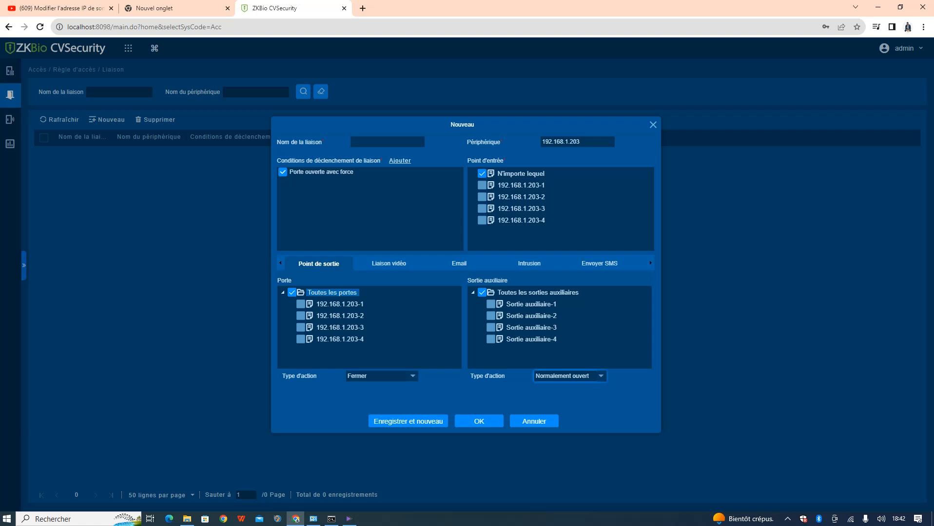
{"action": "left_click", "coordinate": [580, 376]}
{"action": "left_click", "coordinate": [544, 399]}
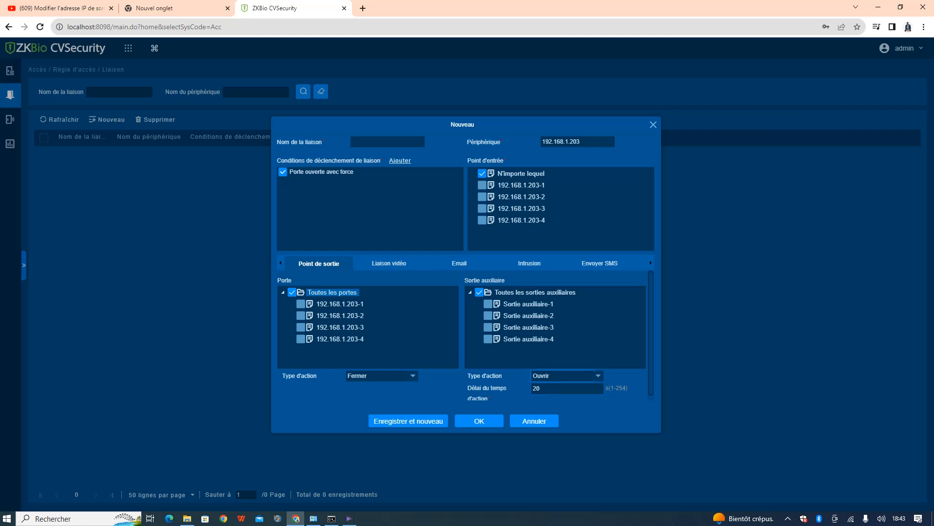
{"action": "left_click", "coordinate": [565, 376]}
{"action": "left_click", "coordinate": [560, 412]}
Step: Keep the doors' action type at "Fermer", name the linkage "porte ouverte avec force" and save it
{"action": "left_click", "coordinate": [385, 376]}
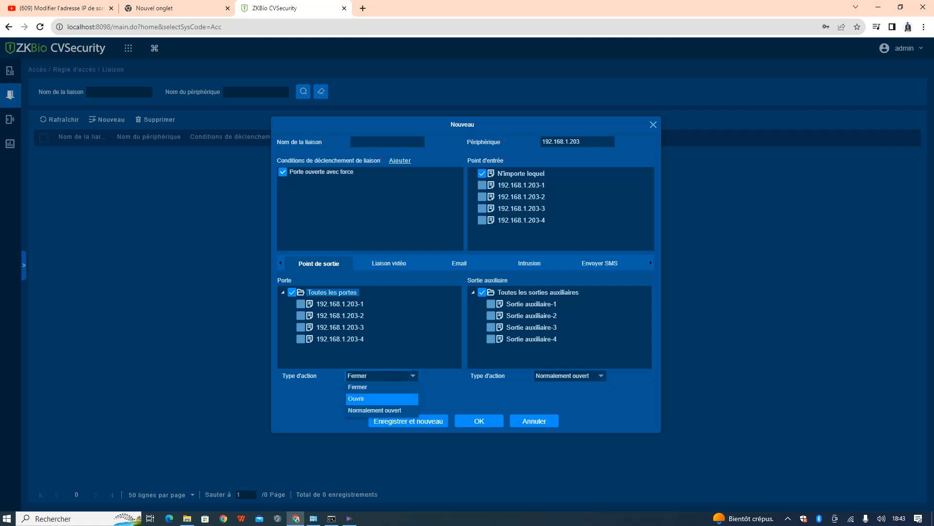
{"action": "left_click", "coordinate": [381, 387]}
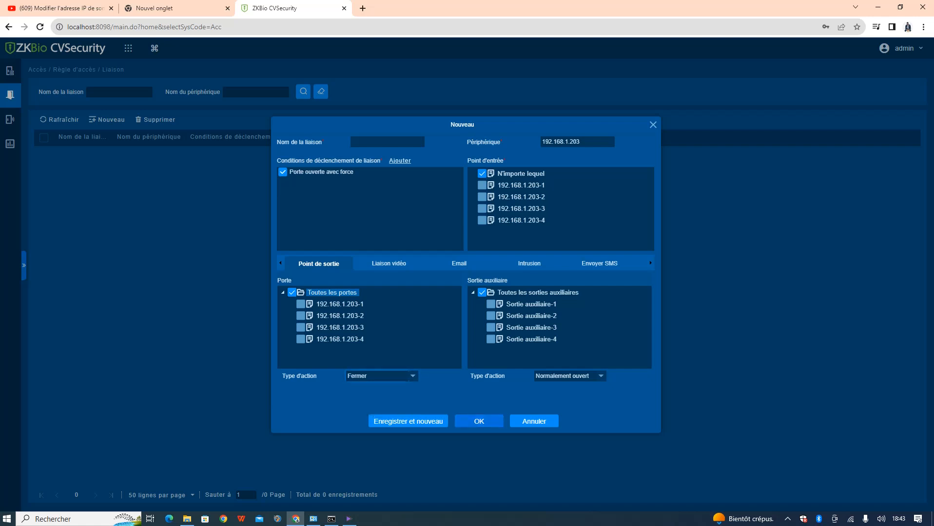
{"action": "left_click", "coordinate": [479, 421]}
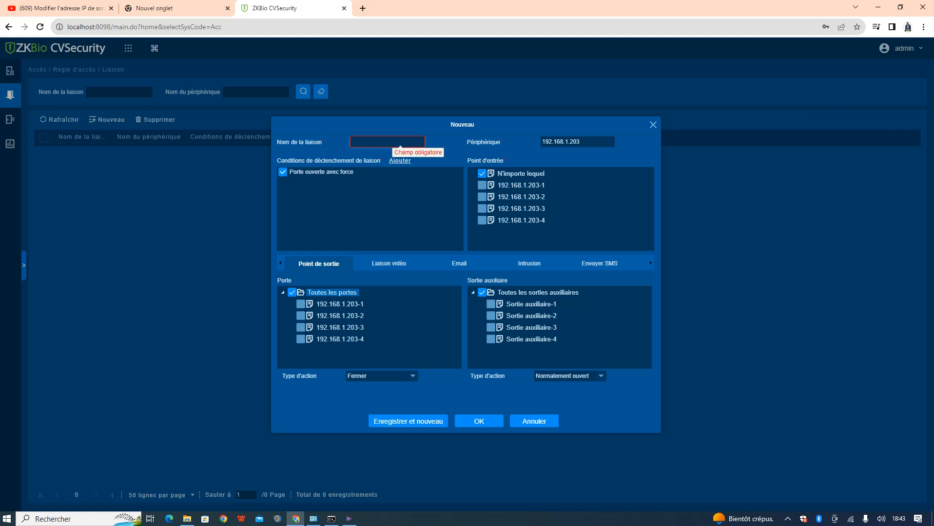
{"action": "type", "text": "porte ouverte avec force"}
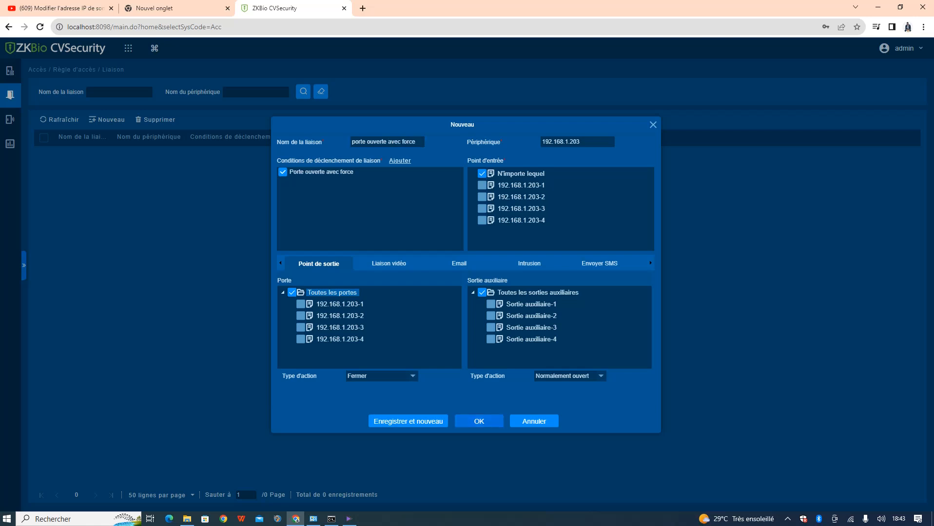
{"action": "left_click", "coordinate": [479, 421]}
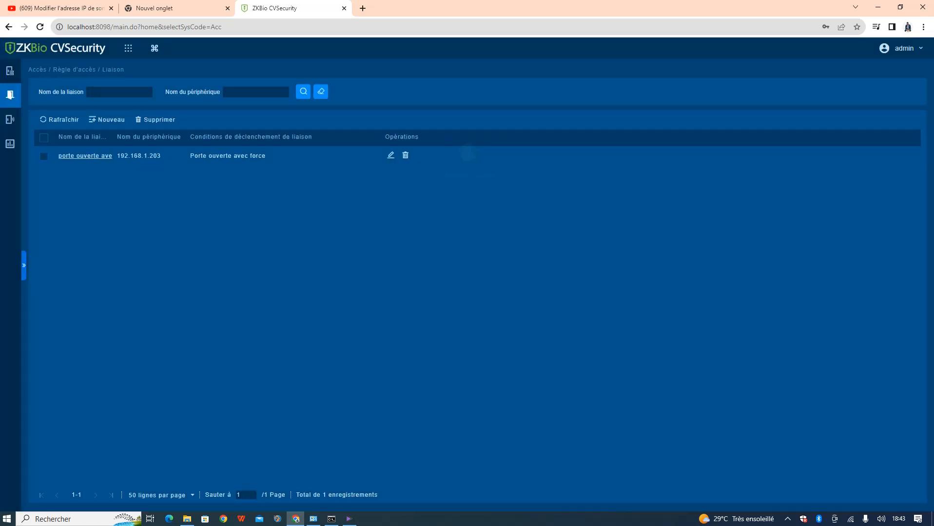
Step: Open real-time monitoring (Surveillance en temps réel) and enlarge the real-time event list
{"action": "mouse_move", "coordinate": [10, 72]}
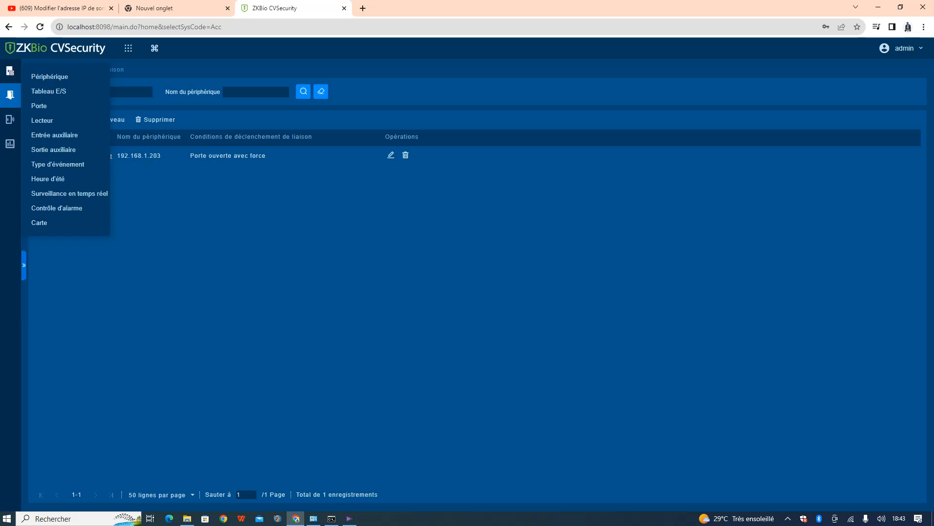
{"action": "left_click", "coordinate": [69, 193]}
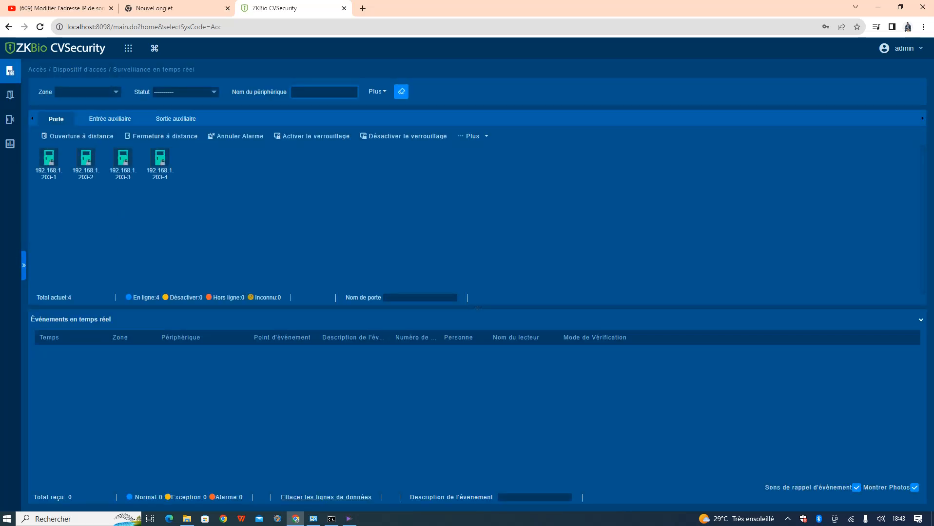
{"action": "left_click_drag", "start_coordinate": [477, 307], "coordinate": [477, 201]}
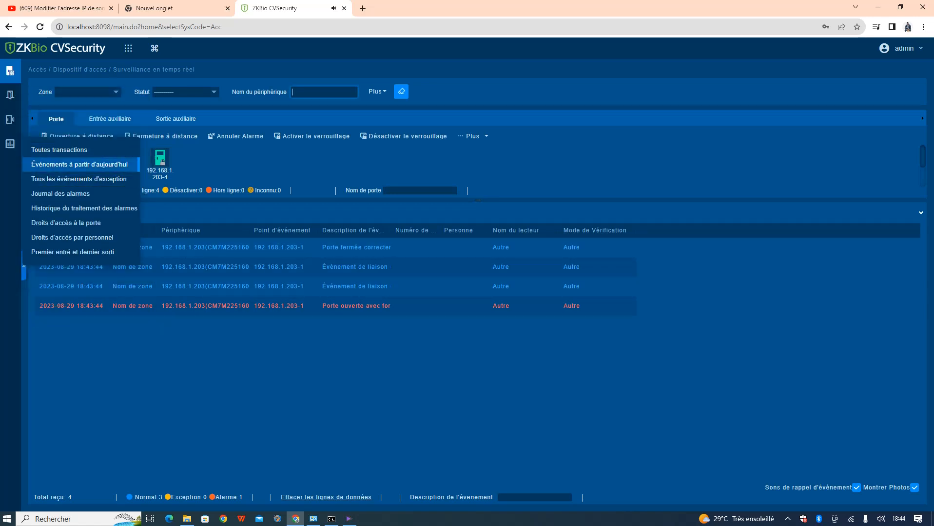
Step: Try to cancel the alarm on door 192.168.1.203-1, entering the user password in the security verification, and close the dialog
{"action": "mouse_move", "coordinate": [48, 157]}
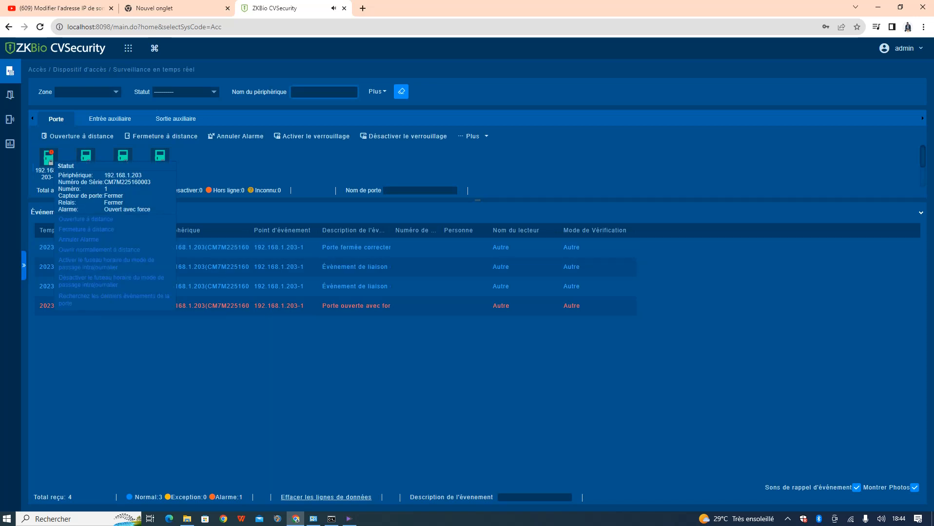
{"action": "left_click", "coordinate": [77, 240]}
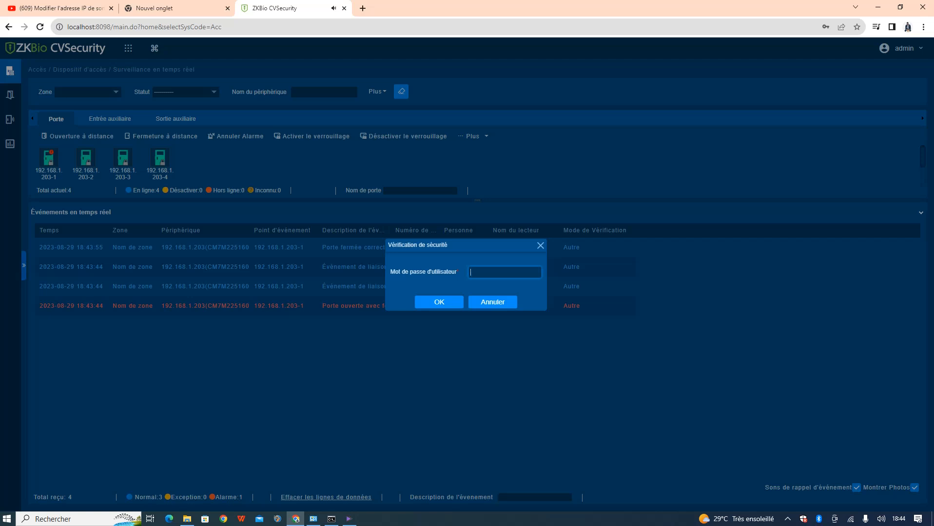
{"action": "type", "text": "•••••••••••"}
{"action": "key", "text": "Return"}
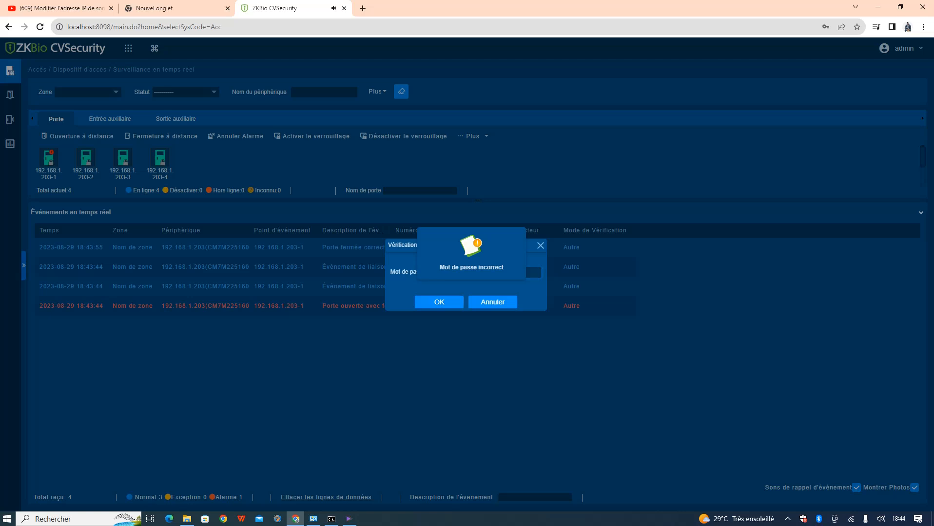
{"action": "left_click", "coordinate": [540, 246]}
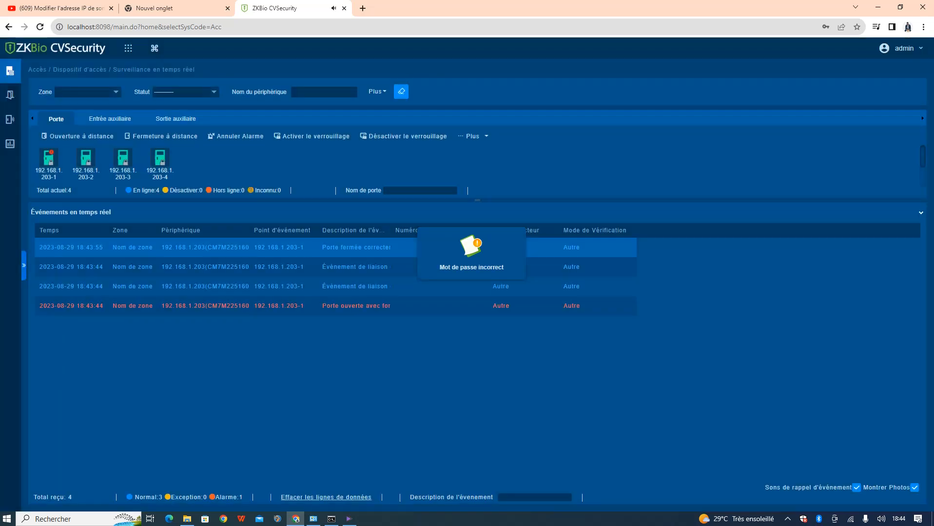
{"action": "mouse_move", "coordinate": [50, 158]}
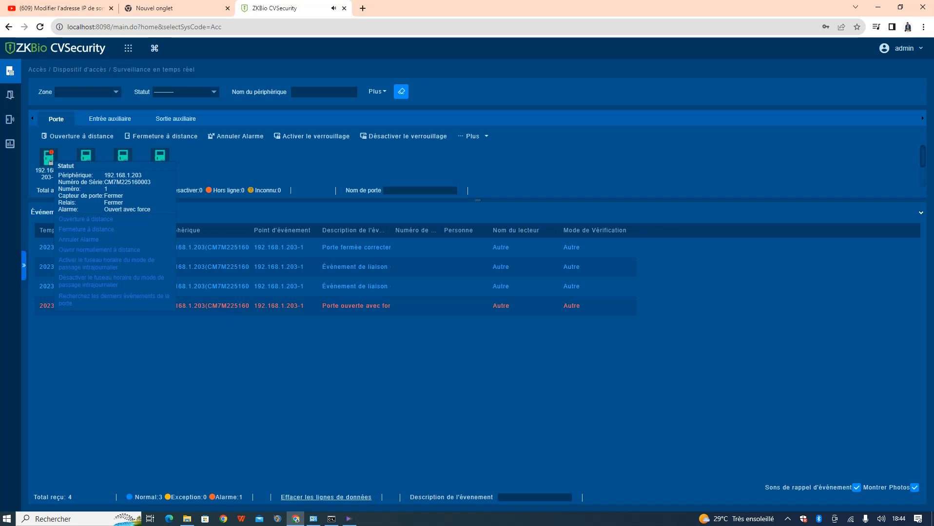
{"action": "left_click", "coordinate": [403, 136]}
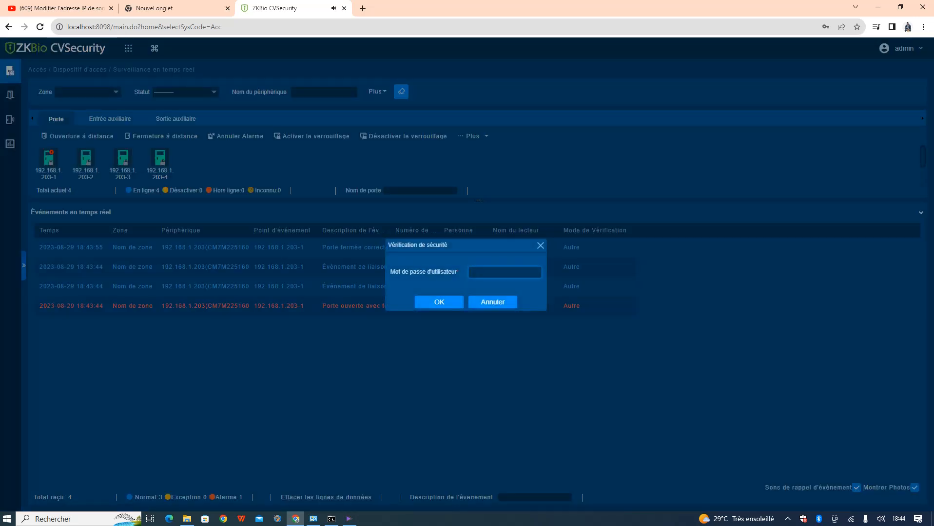
{"action": "left_click", "coordinate": [540, 246]}
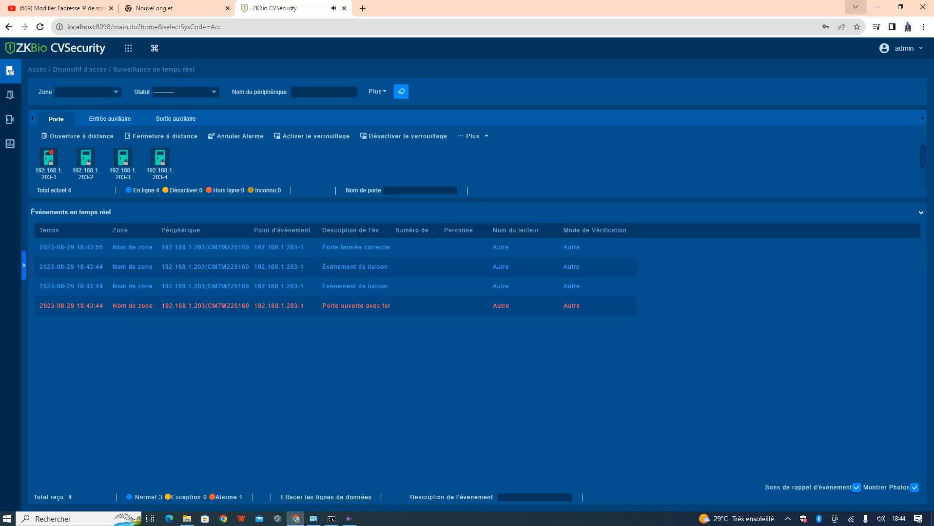
{"action": "left_click", "coordinate": [877, 7]}
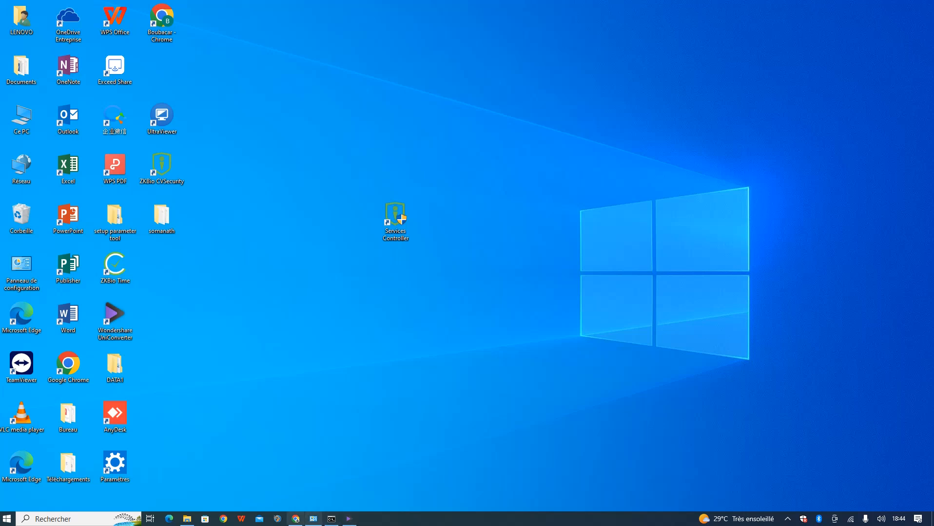
{"action": "mouse_move", "coordinate": [295, 519]}
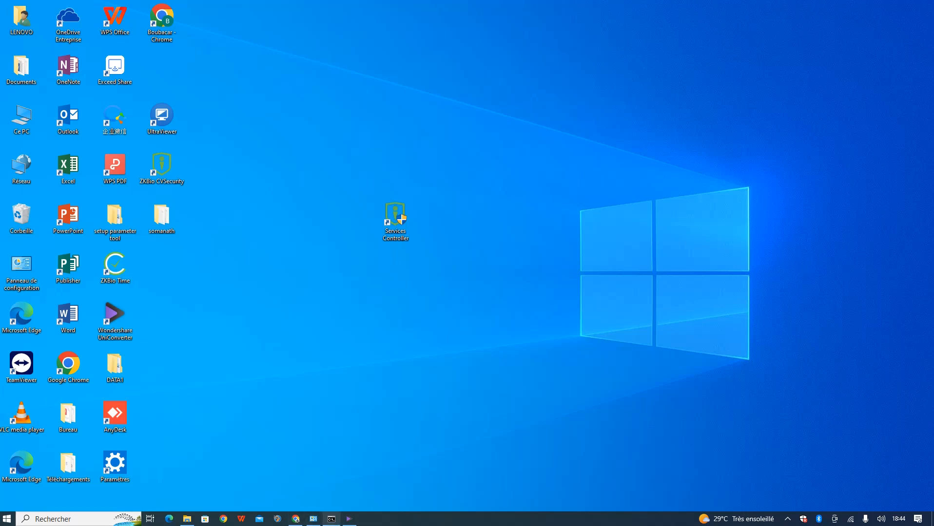
{"action": "mouse_move", "coordinate": [349, 519]}
{"action": "left_click", "coordinate": [297, 480]}
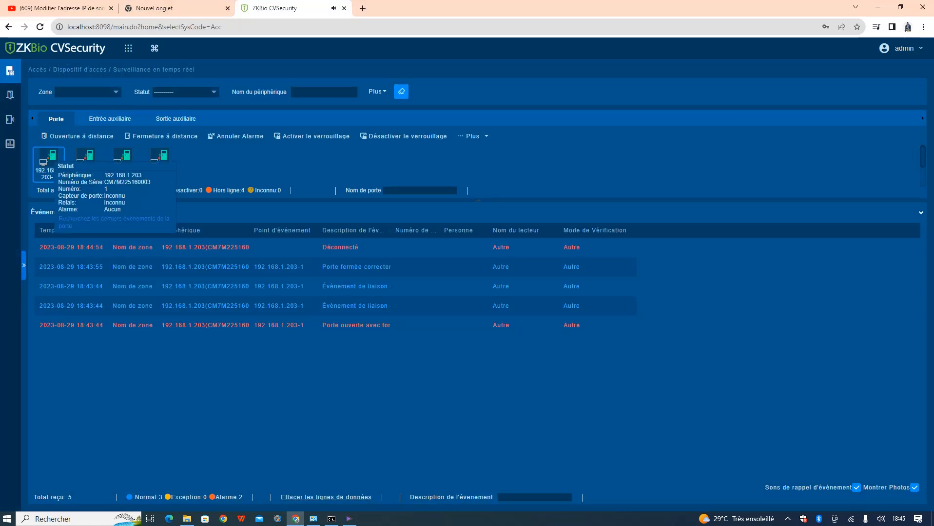
Step: Look through the door list, open the device list and reload the page to check the connection status of device 192.168.1.203
{"action": "mouse_move", "coordinate": [10, 71]}
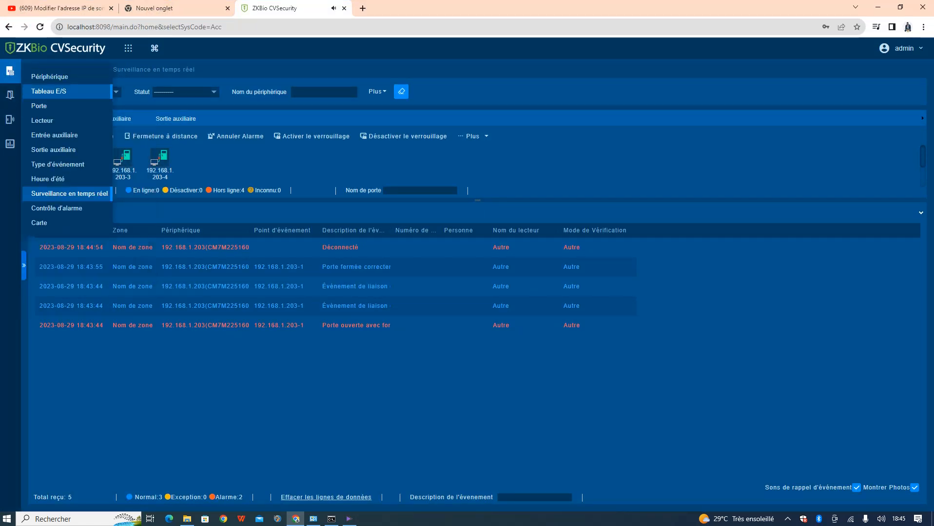
{"action": "left_click", "coordinate": [44, 106]}
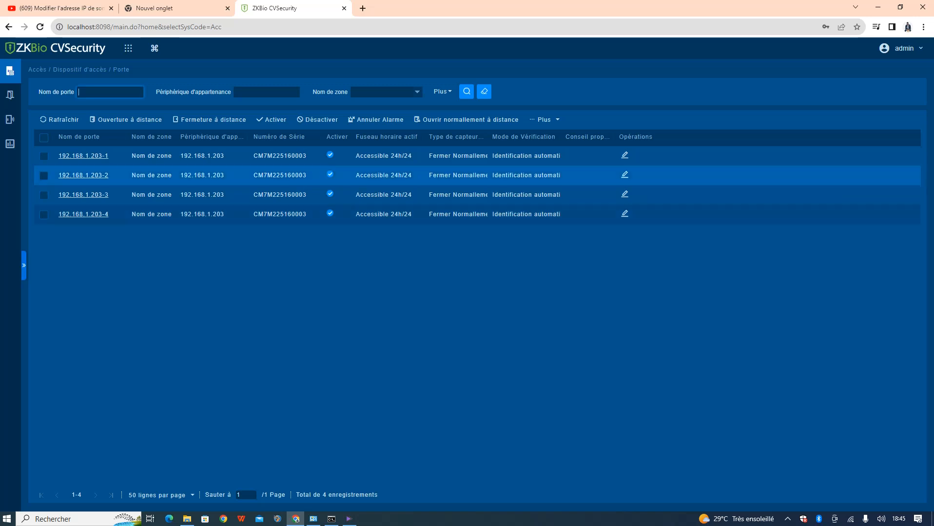
{"action": "left_click", "coordinate": [128, 48]}
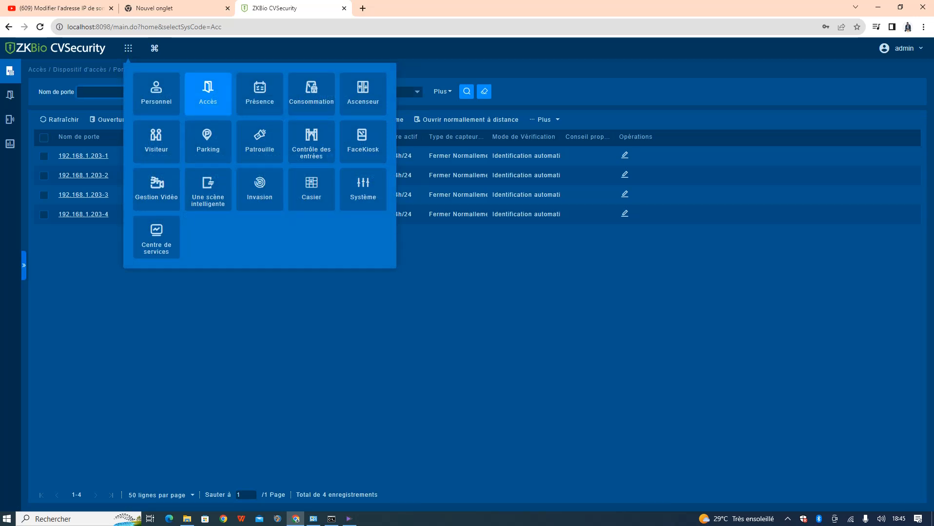
{"action": "mouse_move", "coordinate": [10, 72]}
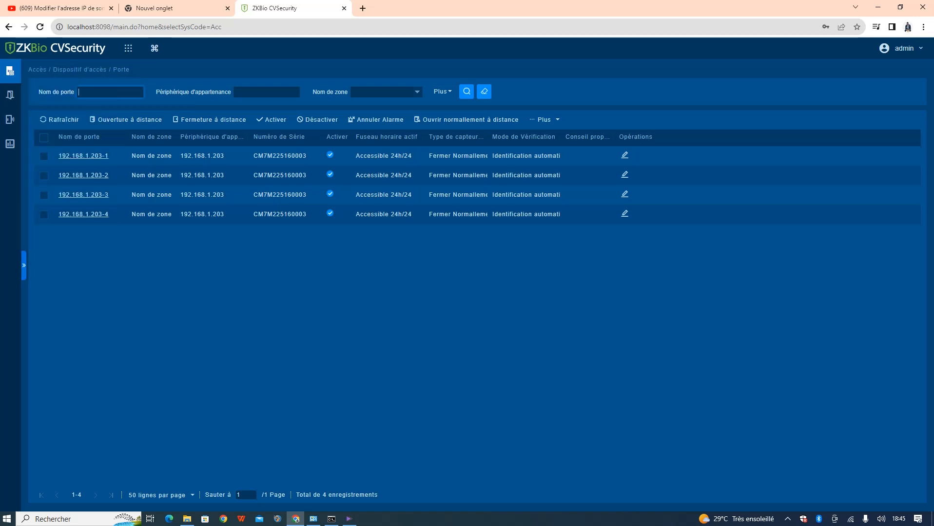
{"action": "left_click", "coordinate": [50, 76]}
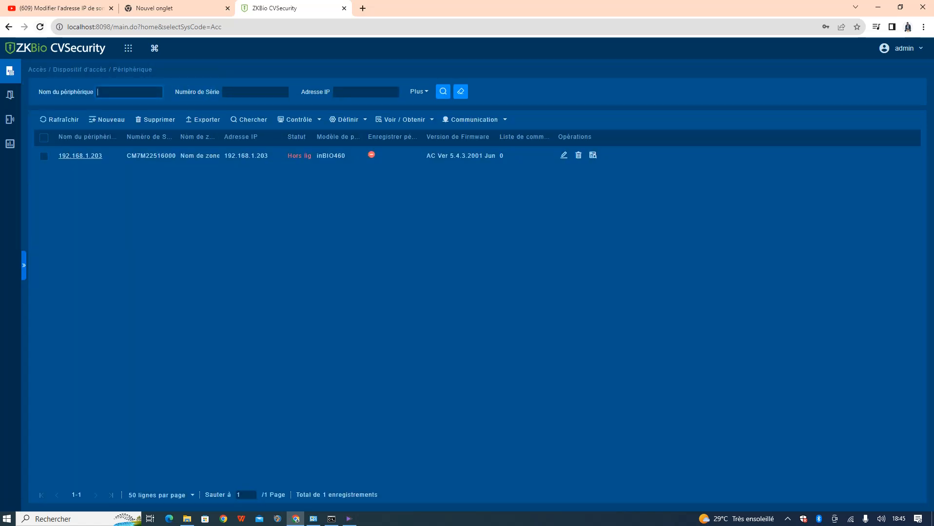
{"action": "left_click", "coordinate": [40, 27]}
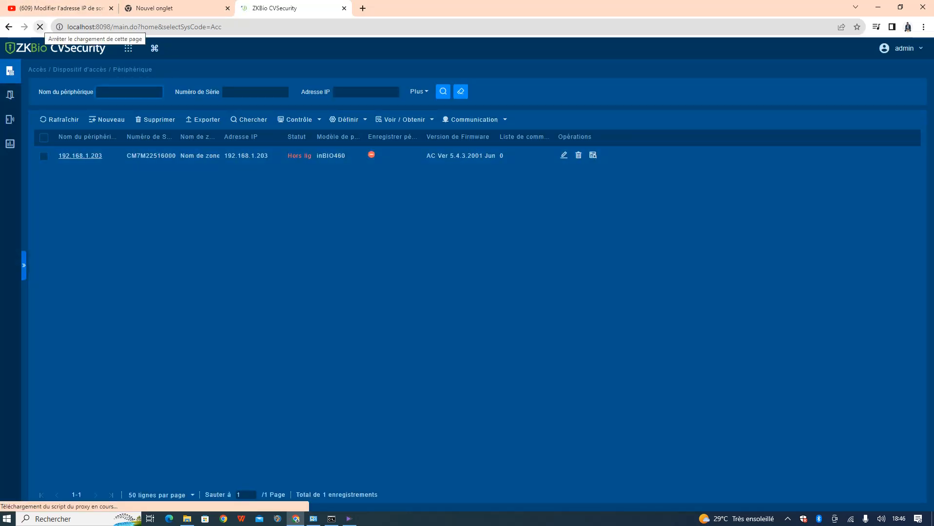
{"action": "mouse_move", "coordinate": [349, 519]}
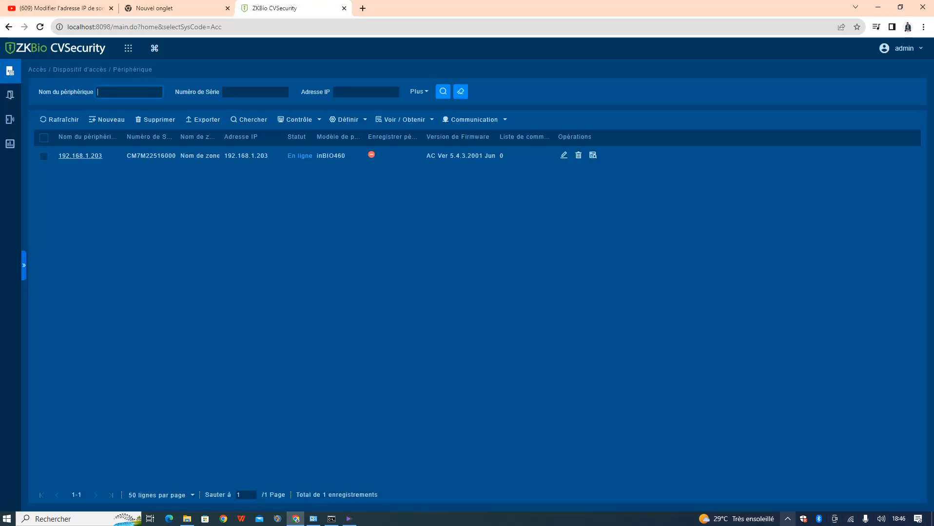
{"action": "left_click", "coordinate": [786, 519]}
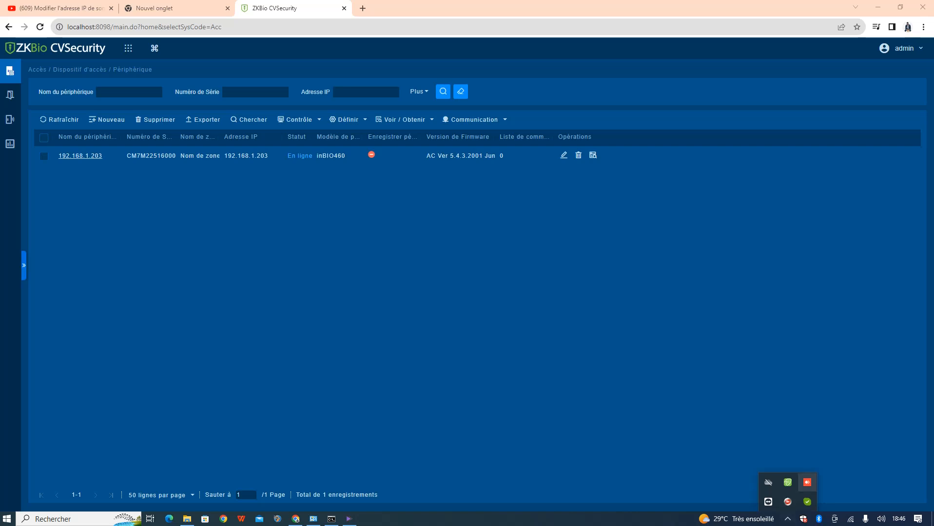
{"action": "right_click", "coordinate": [787, 501]}
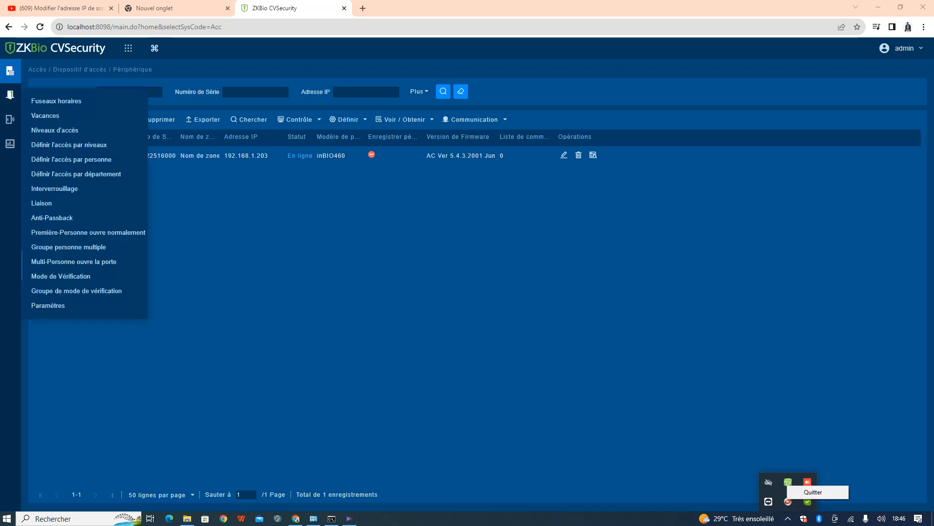
Step: Review the existing interlock rule, the forced-door linkage and the door list of device 192.168.1.203
{"action": "mouse_move", "coordinate": [10, 95]}
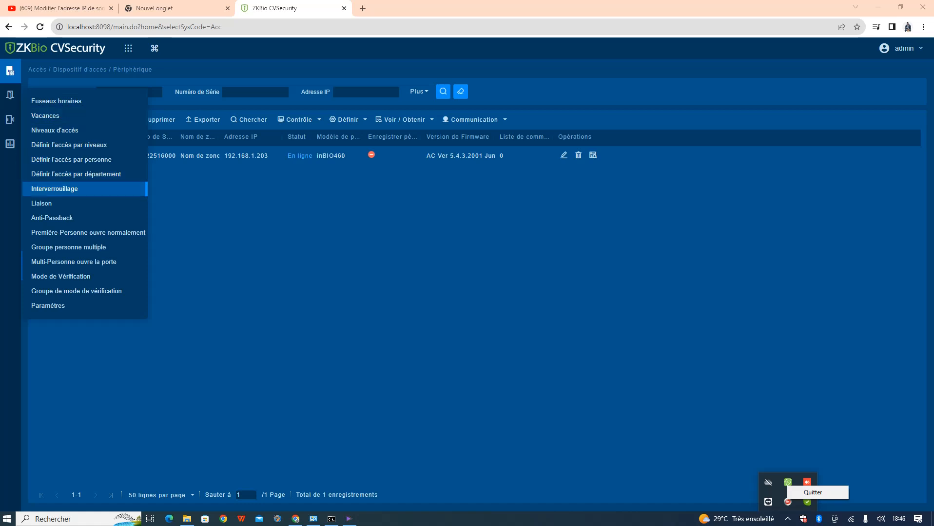
{"action": "left_click", "coordinate": [54, 189]}
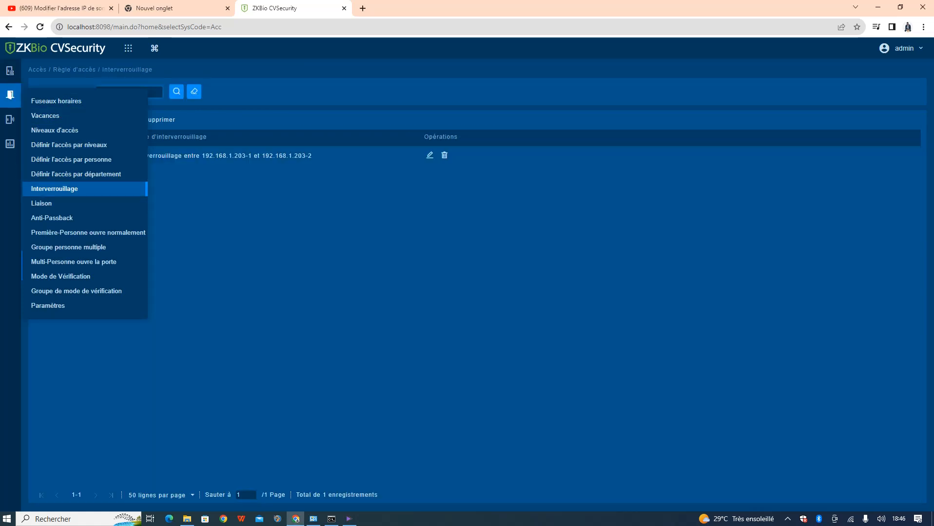
{"action": "left_click", "coordinate": [48, 203]}
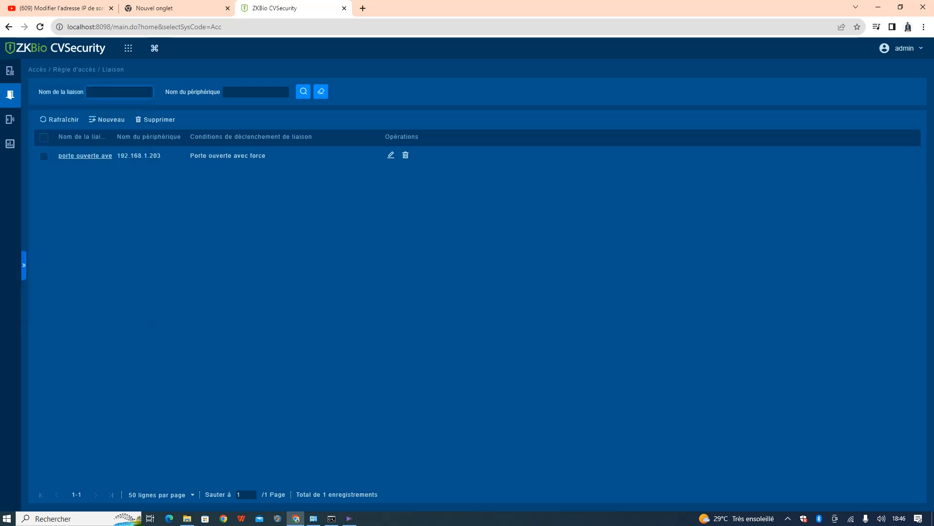
{"action": "mouse_move", "coordinate": [9, 71]}
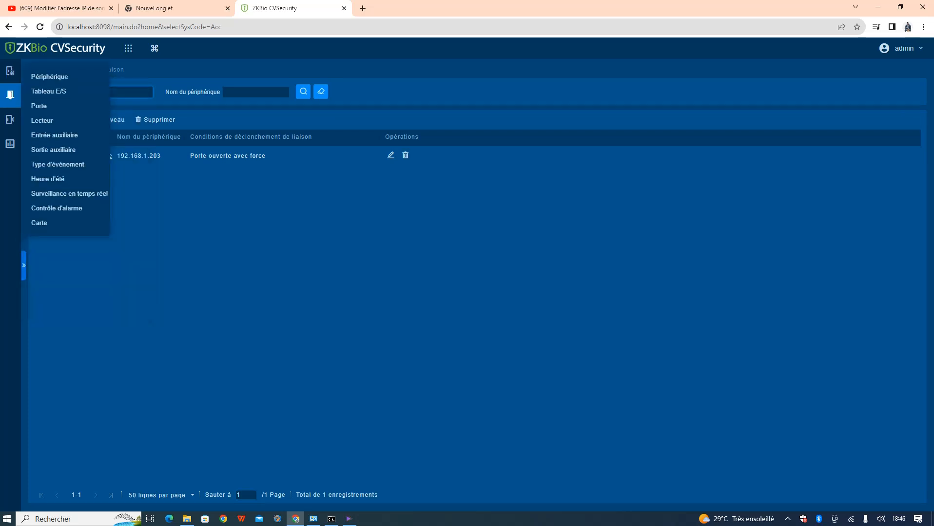
{"action": "left_click", "coordinate": [39, 106]}
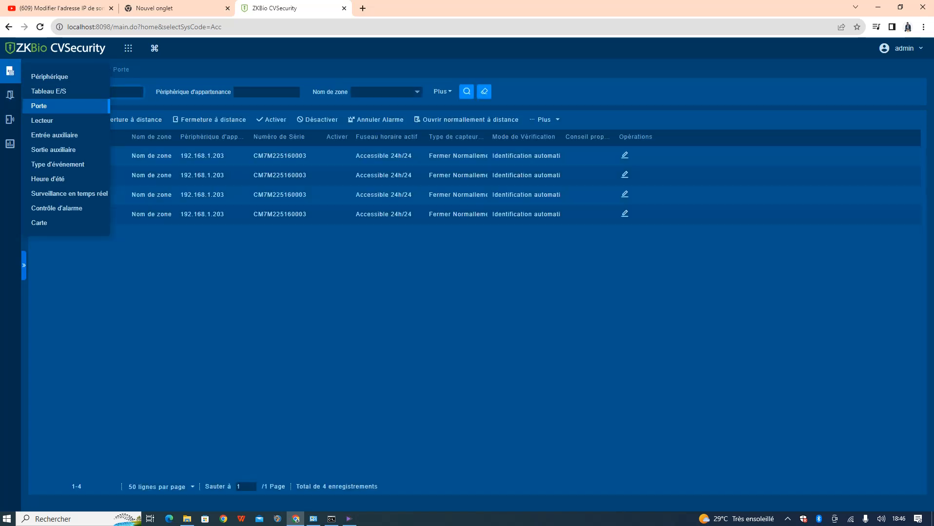
Step: Open real-time monitoring (Surveillance en temps réel) and enlarge the real-time event list
{"action": "mouse_move", "coordinate": [10, 71]}
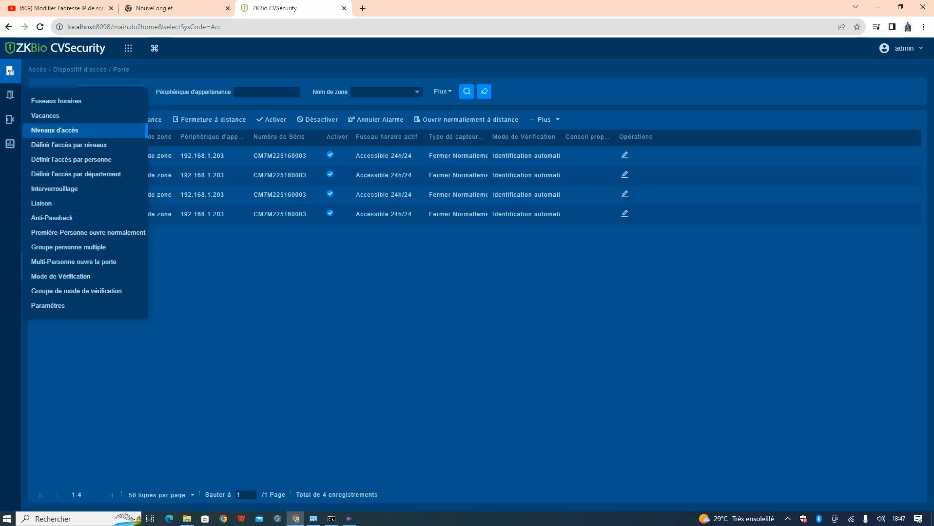
{"action": "left_click", "coordinate": [69, 193]}
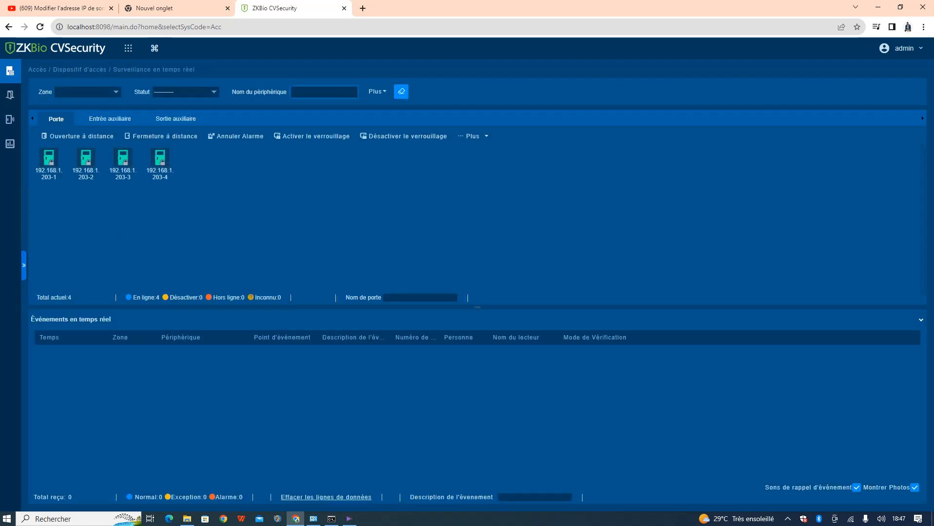
{"action": "left_click_drag", "start_coordinate": [210, 211], "coordinate": [68, 168]}
{"action": "left_click_drag", "start_coordinate": [477, 308], "coordinate": [477, 198]}
{"action": "left_click", "coordinate": [214, 168]}
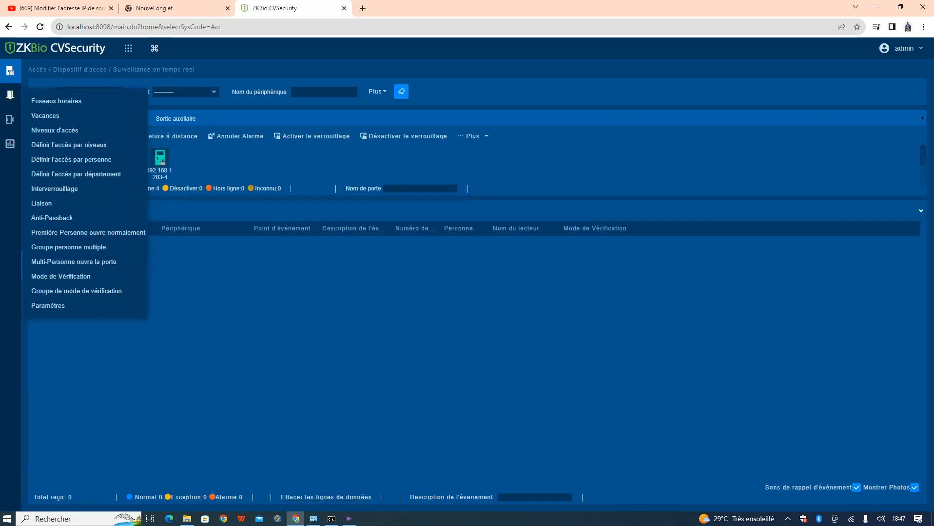
Step: Start a new linkage and select 192.168.1.203 as its device
{"action": "mouse_move", "coordinate": [10, 95]}
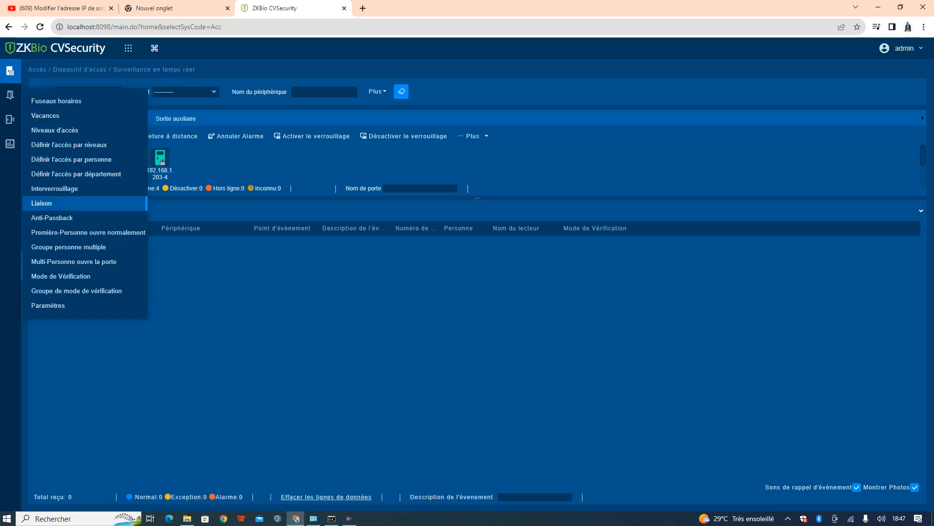
{"action": "left_click", "coordinate": [42, 203]}
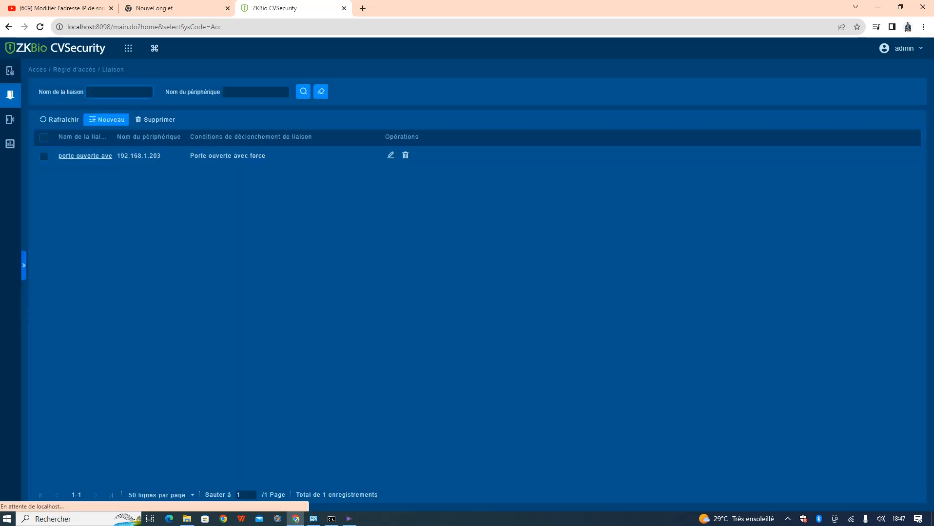
{"action": "left_click", "coordinate": [106, 120]}
{"action": "left_click", "coordinate": [399, 160]}
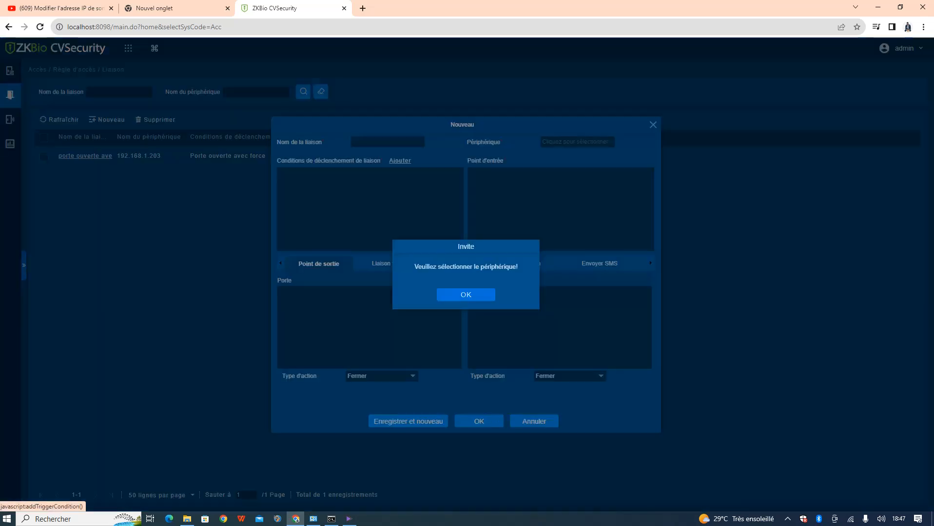
{"action": "left_click", "coordinate": [466, 295]}
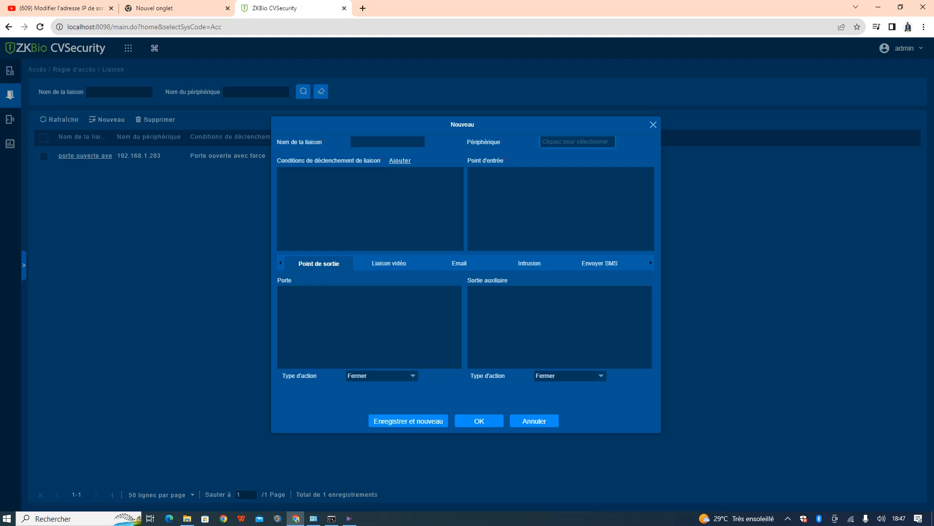
{"action": "left_click", "coordinate": [577, 142]}
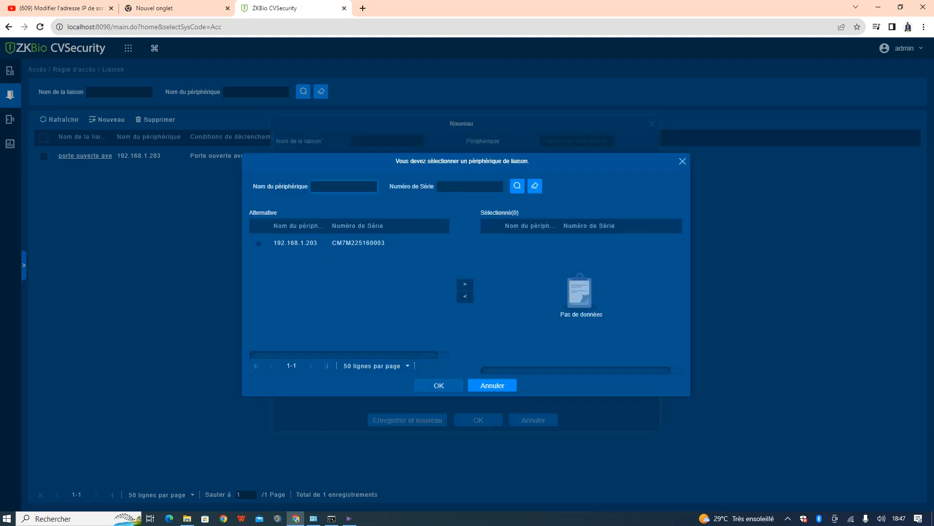
{"action": "left_click", "coordinate": [258, 243]}
{"action": "left_click", "coordinate": [464, 284]}
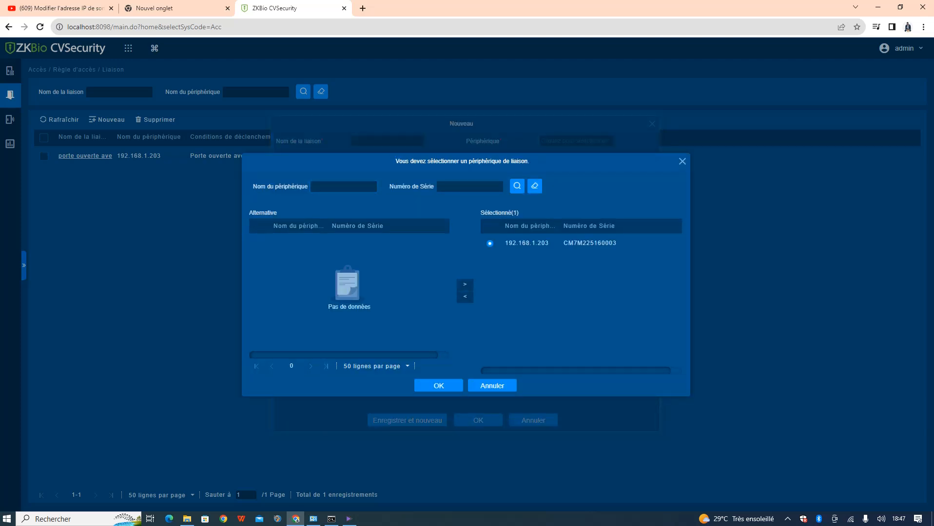
{"action": "left_click", "coordinate": [439, 385]}
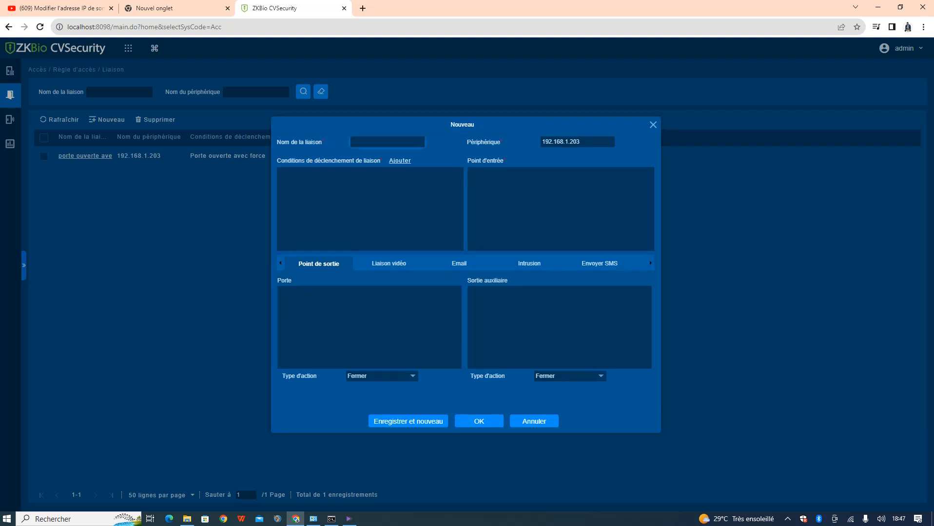
Step: Examine the door and auxiliary input events available as trigger conditions for the new linkage
{"action": "left_click", "coordinate": [400, 160]}
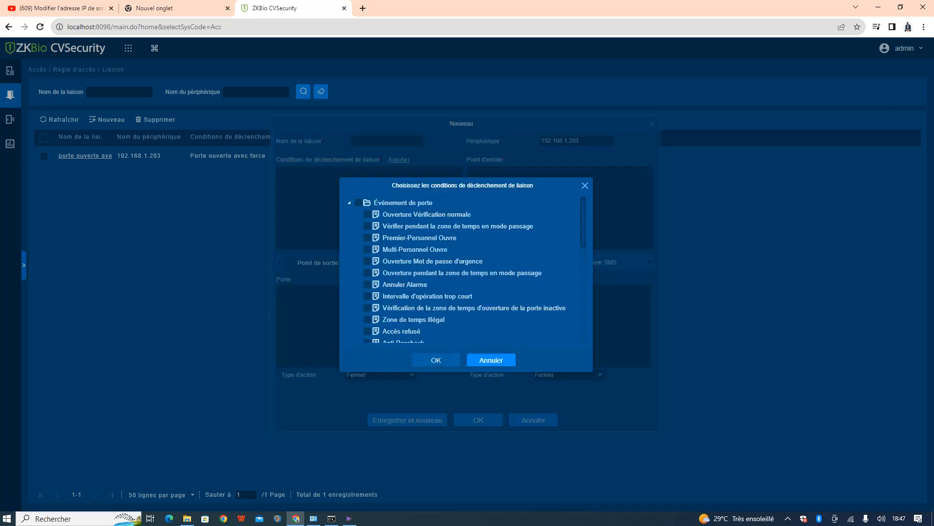
{"action": "scroll", "coordinate": [465, 270], "scroll_direction": "down", "scroll_amount": 5}
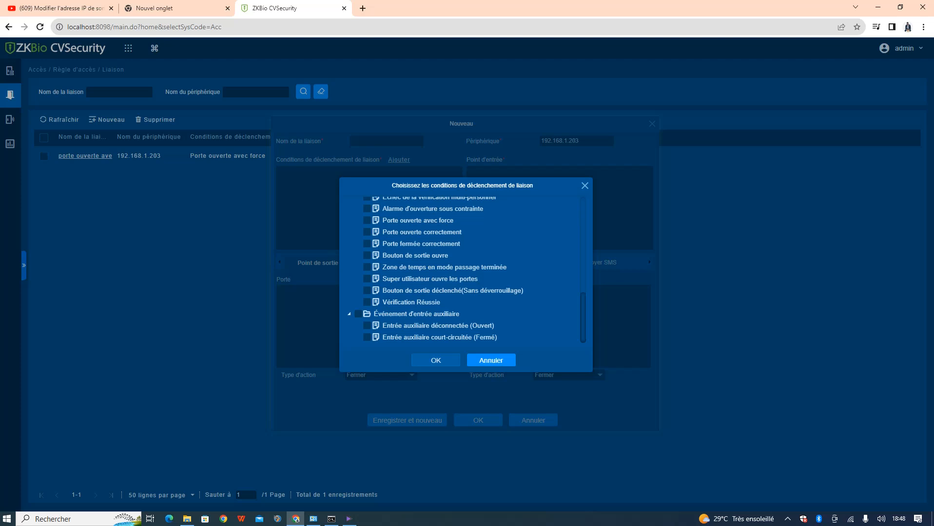
{"action": "left_click", "coordinate": [435, 360]}
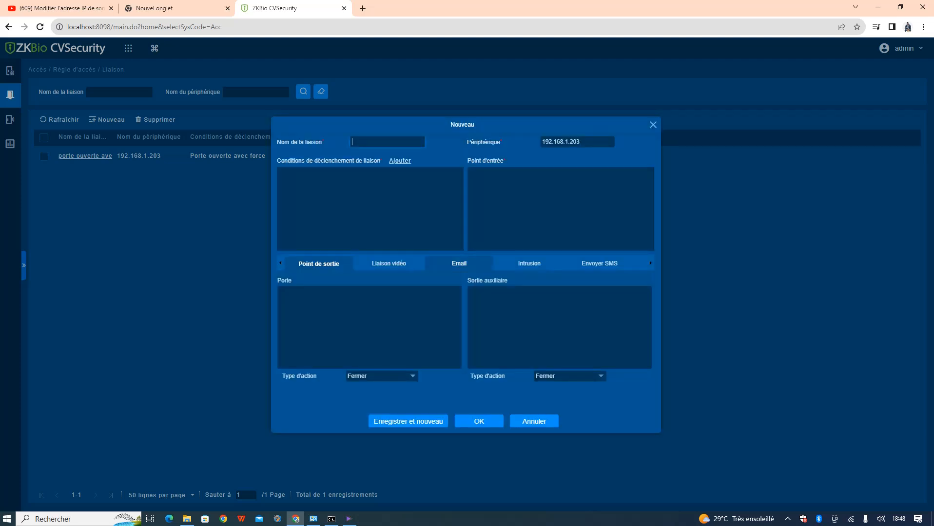
Step: Examine the new linkage's video, email, intrusion and SMS options, and close the form without saving
{"action": "left_click", "coordinate": [389, 263]}
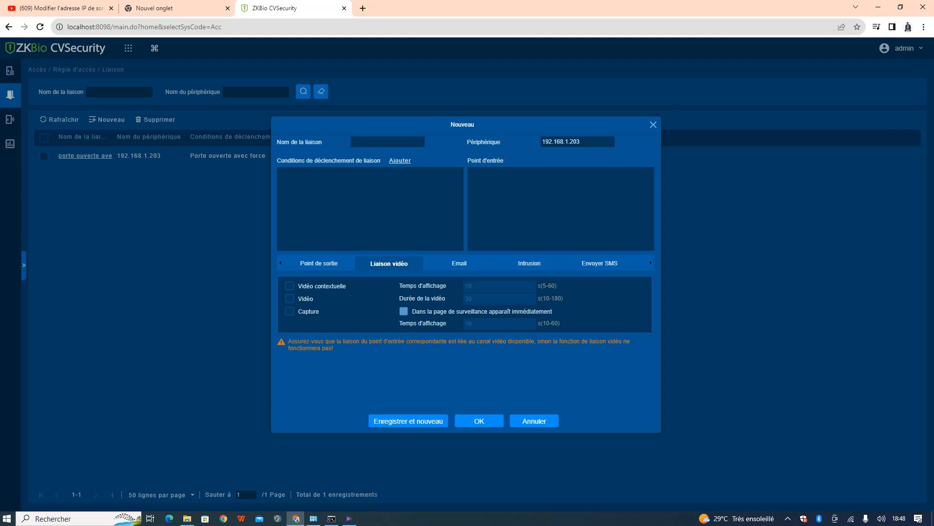
{"action": "left_click", "coordinate": [289, 299]}
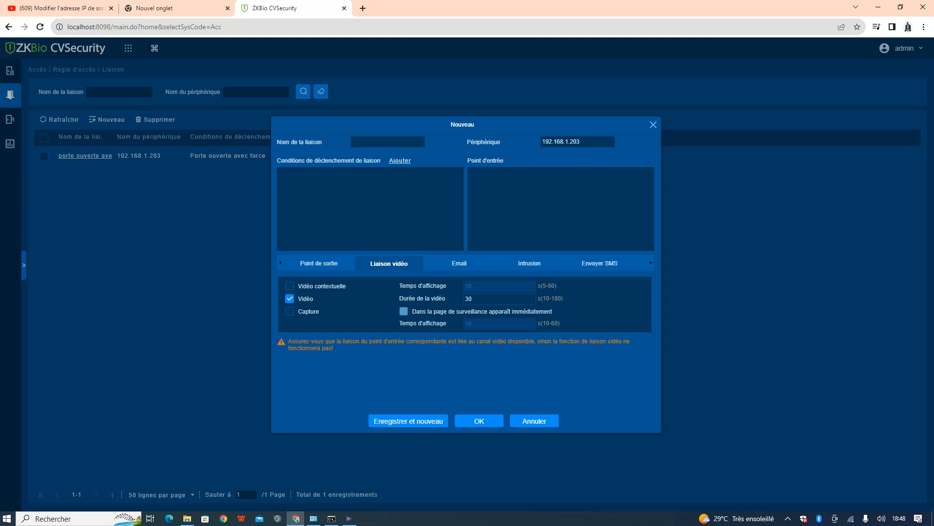
{"action": "left_click", "coordinate": [289, 299]}
{"action": "left_click", "coordinate": [458, 263]}
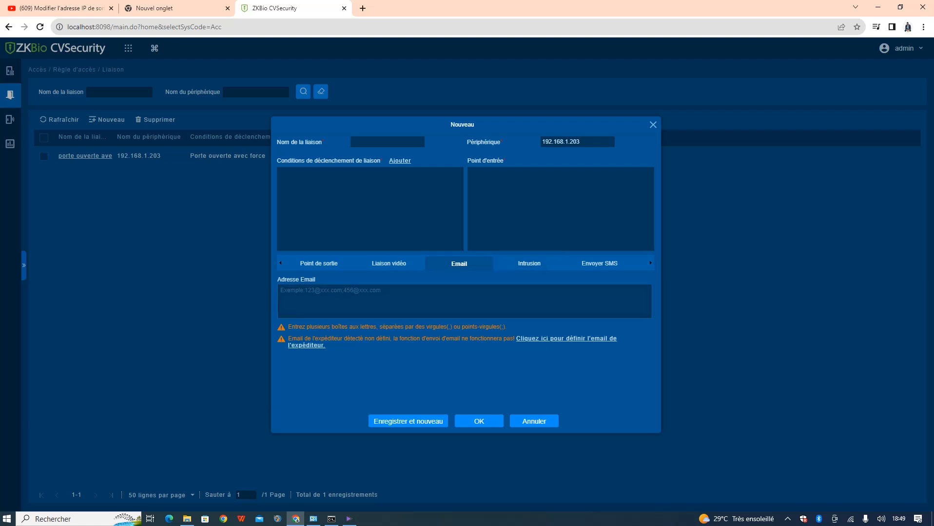
{"action": "left_click", "coordinate": [529, 263]}
{"action": "left_click", "coordinate": [599, 263]}
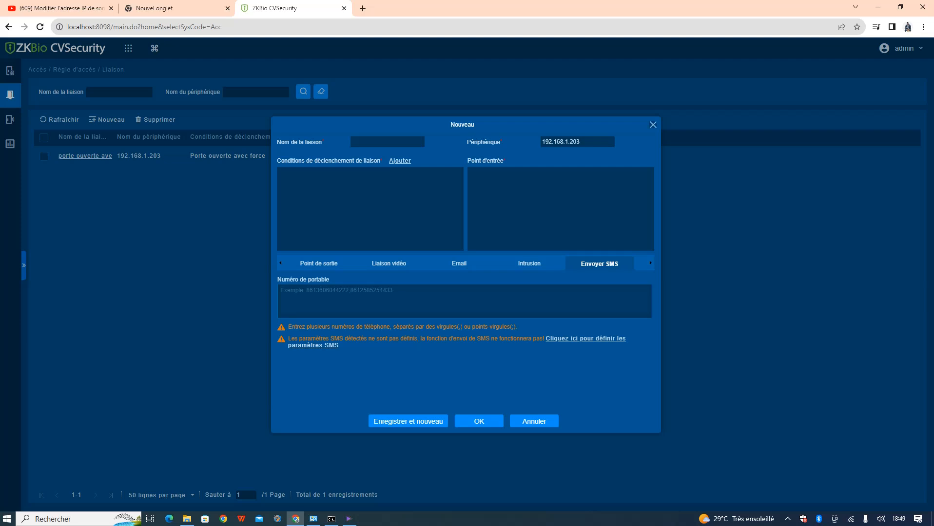
{"action": "left_click", "coordinate": [653, 125]}
Step: Start a new Anti-Passback rule and select 192.168.1.203 as its device
{"action": "mouse_move", "coordinate": [10, 95]}
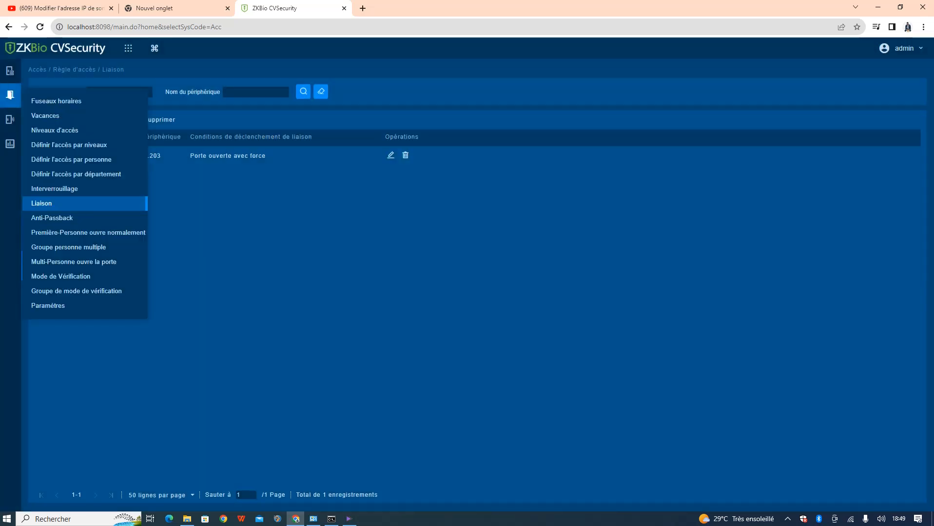
{"action": "left_click", "coordinate": [52, 218]}
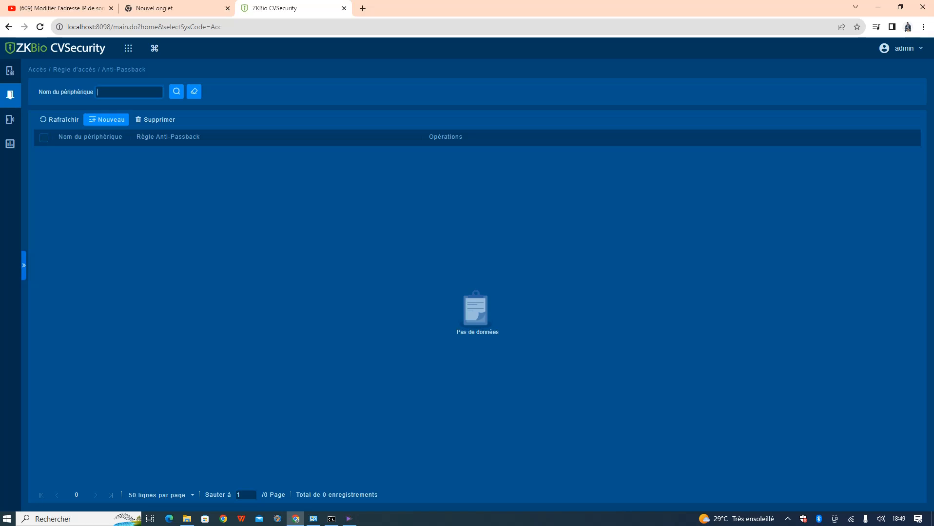
{"action": "left_click", "coordinate": [106, 120]}
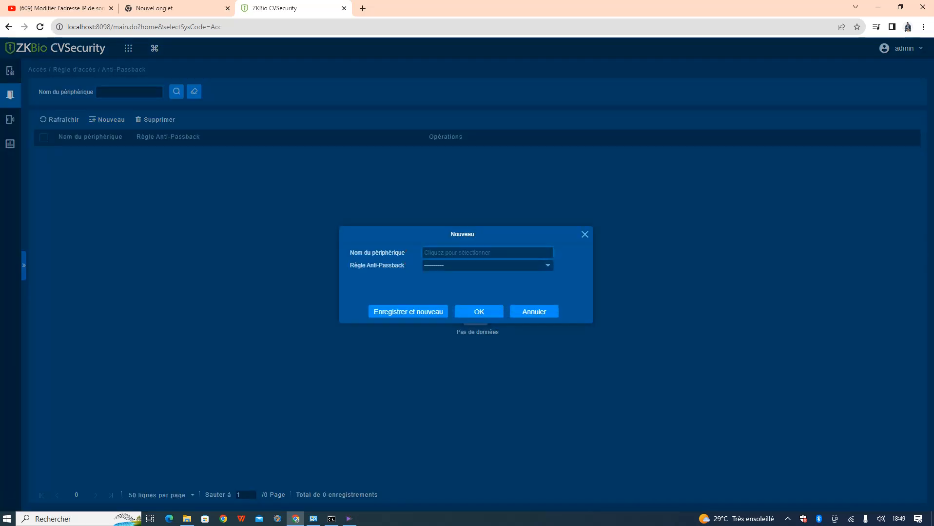
{"action": "left_click", "coordinate": [487, 253]}
{"action": "left_click", "coordinate": [259, 248]}
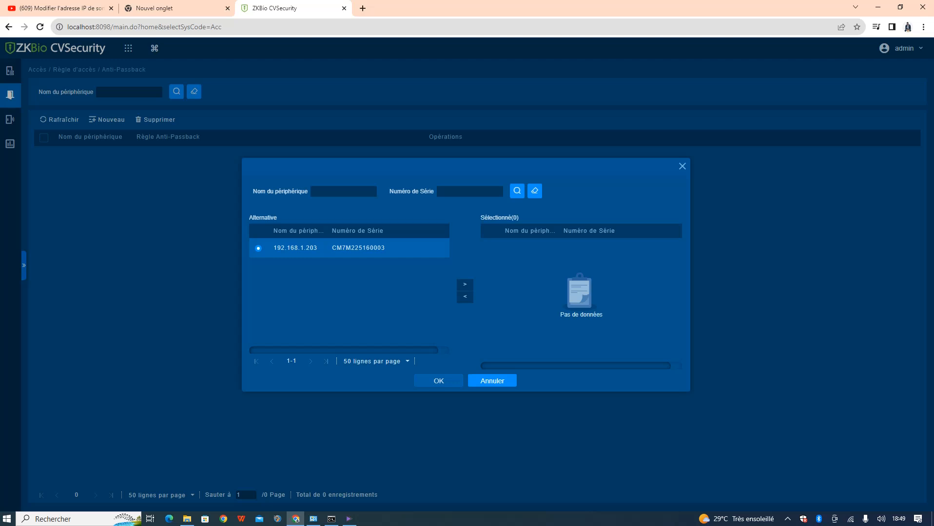
{"action": "left_click", "coordinate": [465, 285]}
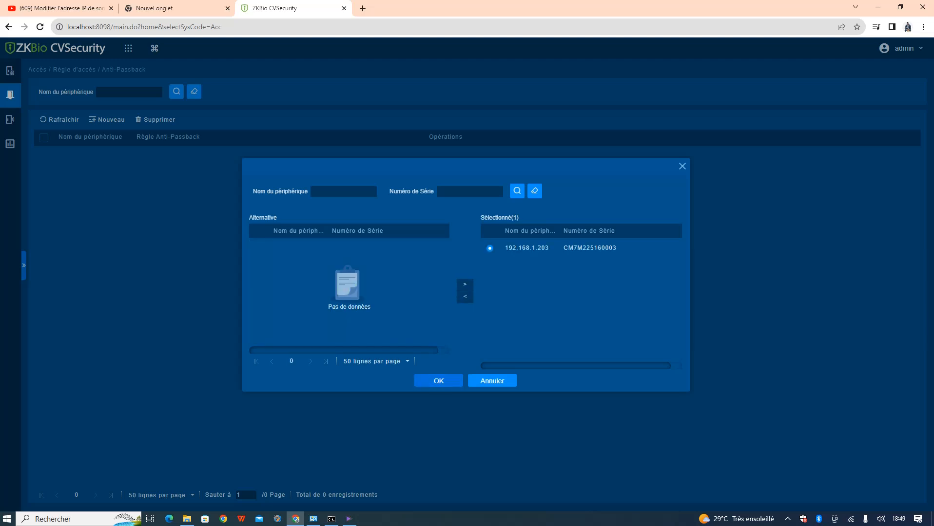
{"action": "left_click", "coordinate": [439, 381]}
Step: Set the rule to "Anti-Passback entre 192.168.1.203-1 et 192.168.1.203-2" and save it
{"action": "left_click", "coordinate": [487, 266]}
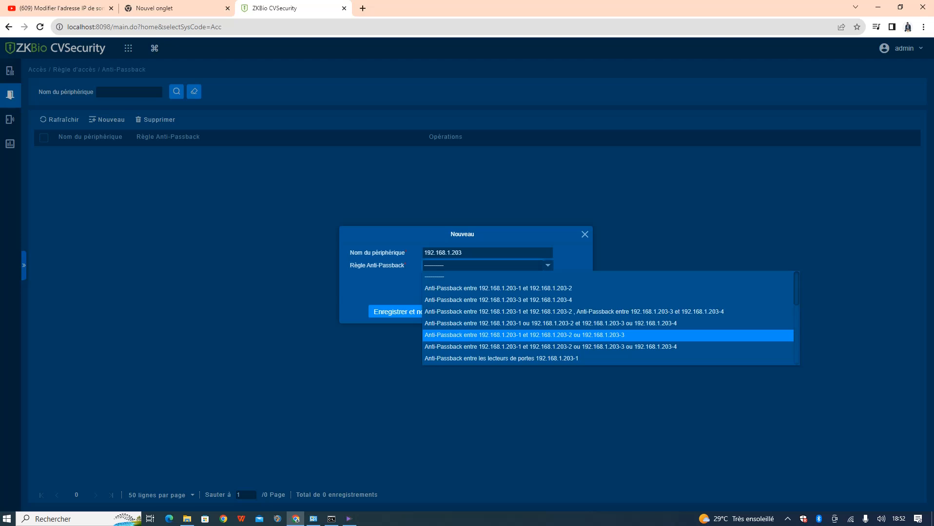
{"action": "left_click", "coordinate": [498, 288]}
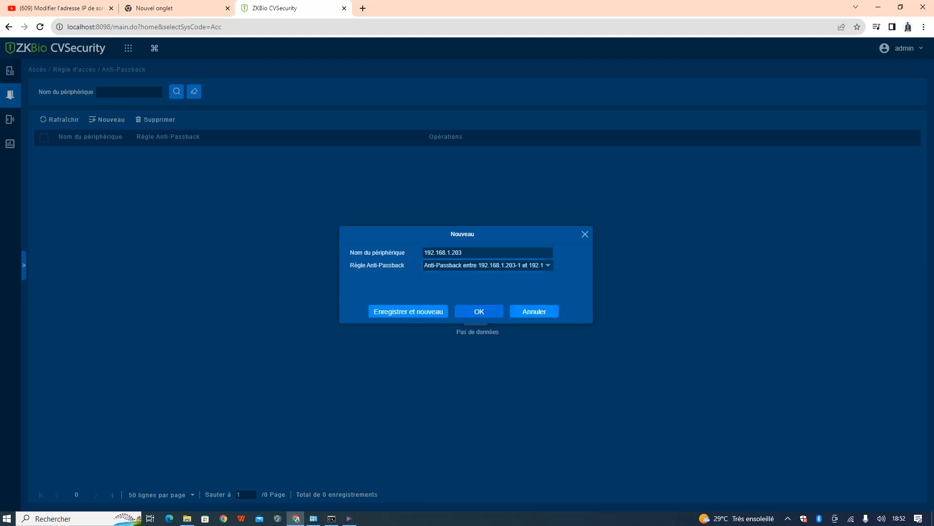
{"action": "left_click", "coordinate": [479, 311]}
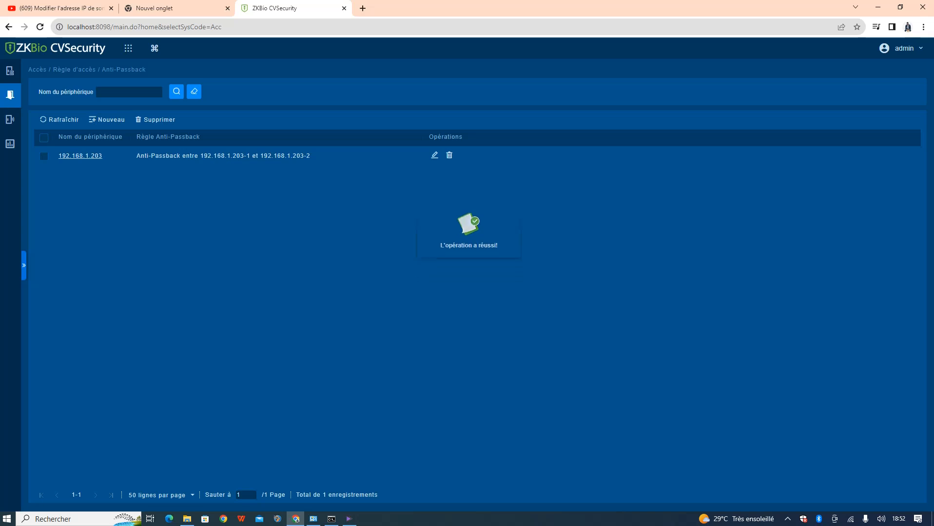
Step: Check the door access events in an enlarged real-time event list, and return to the Anti-Passback rule list
{"action": "mouse_move", "coordinate": [9, 70]}
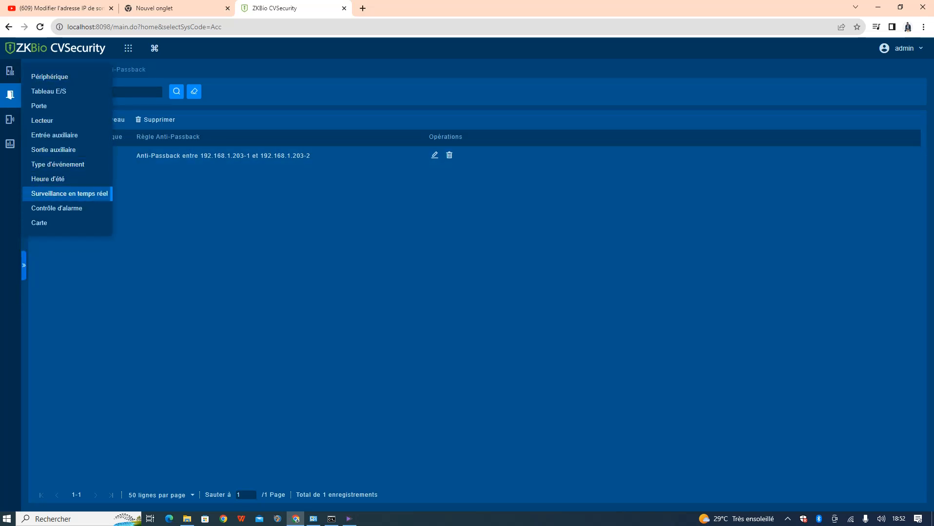
{"action": "left_click", "coordinate": [69, 193]}
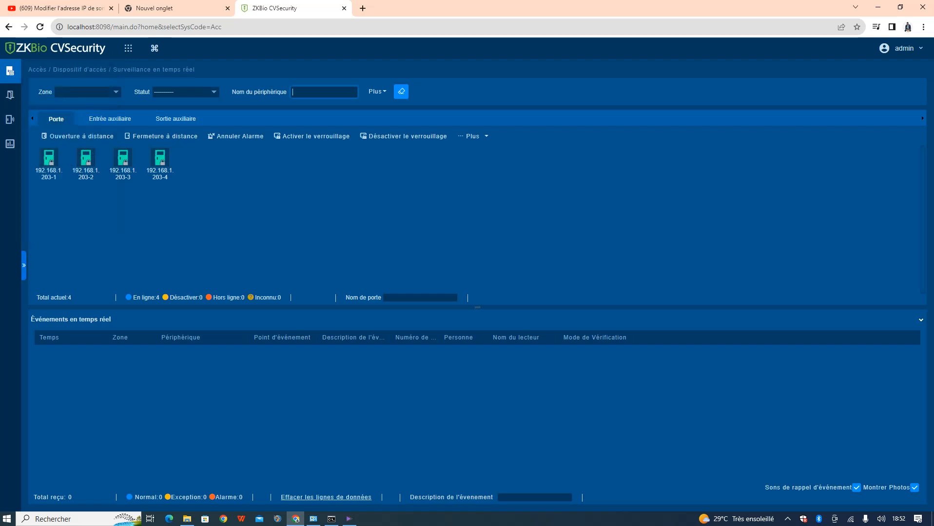
{"action": "left_click_drag", "start_coordinate": [477, 307], "coordinate": [477, 201]}
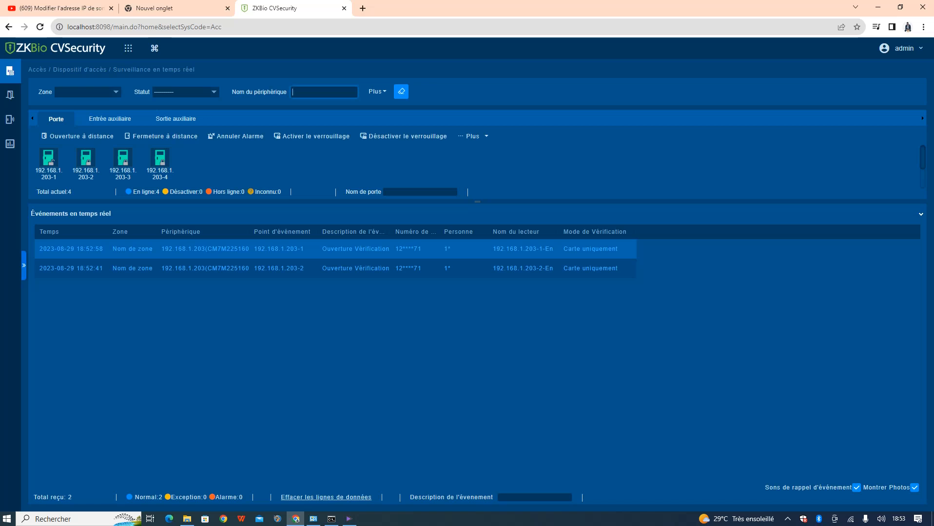
{"action": "mouse_move", "coordinate": [10, 95]}
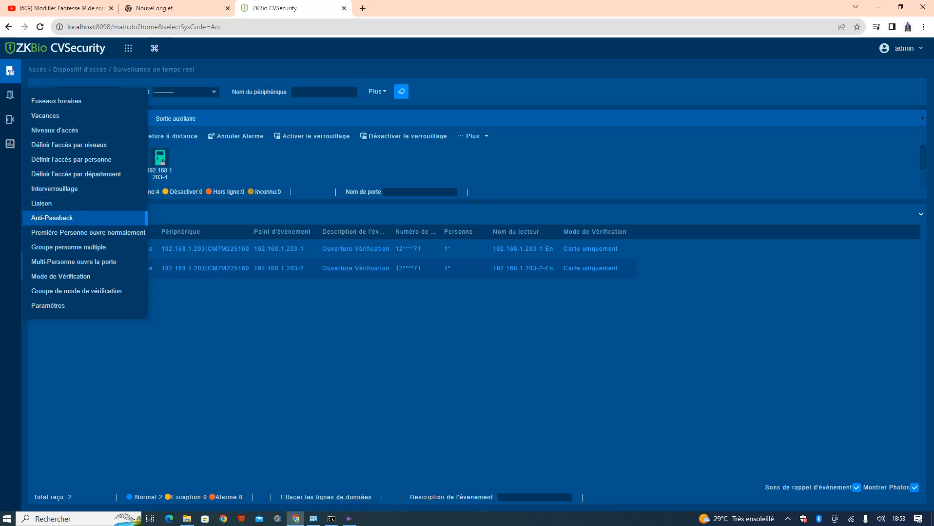
{"action": "left_click", "coordinate": [52, 218]}
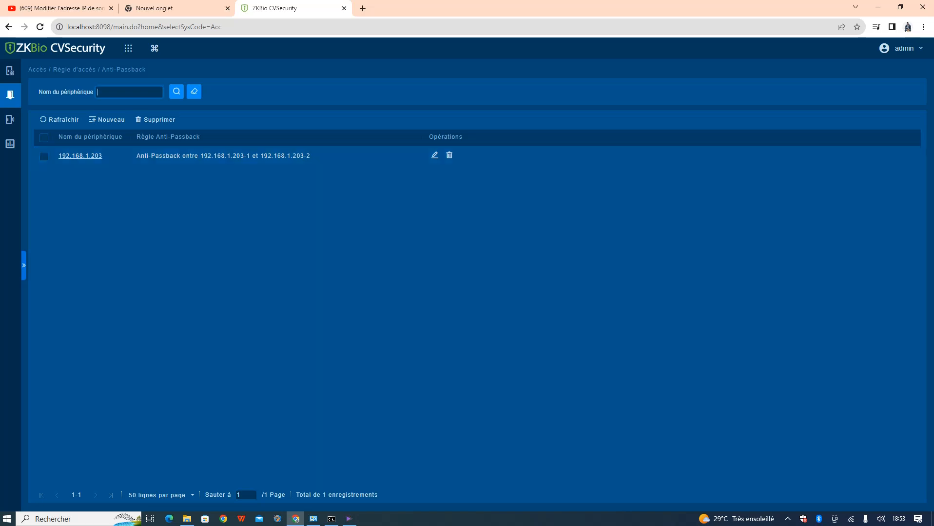
Step: Return to real-time monitoring and enlarge the event list to check the Anti-Passback events of the 192.168.1.203 doors
{"action": "mouse_move", "coordinate": [10, 72]}
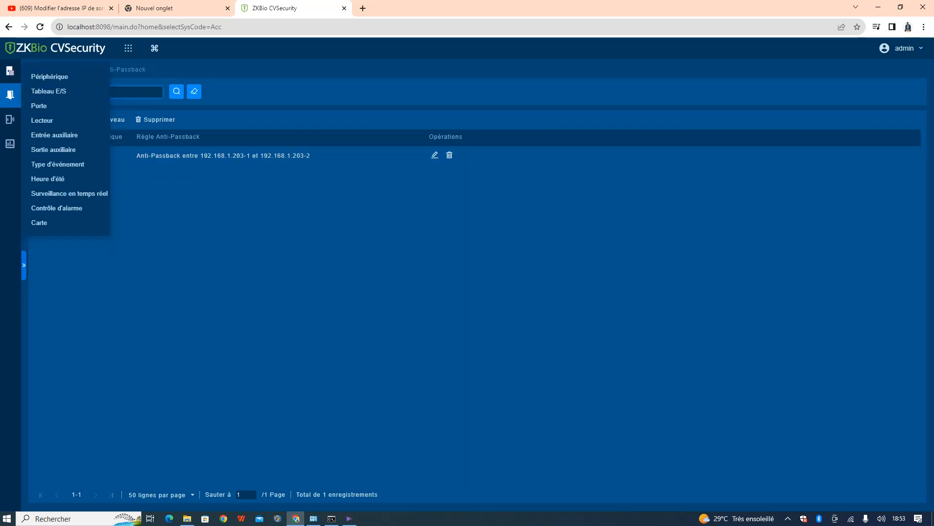
{"action": "left_click", "coordinate": [69, 194]}
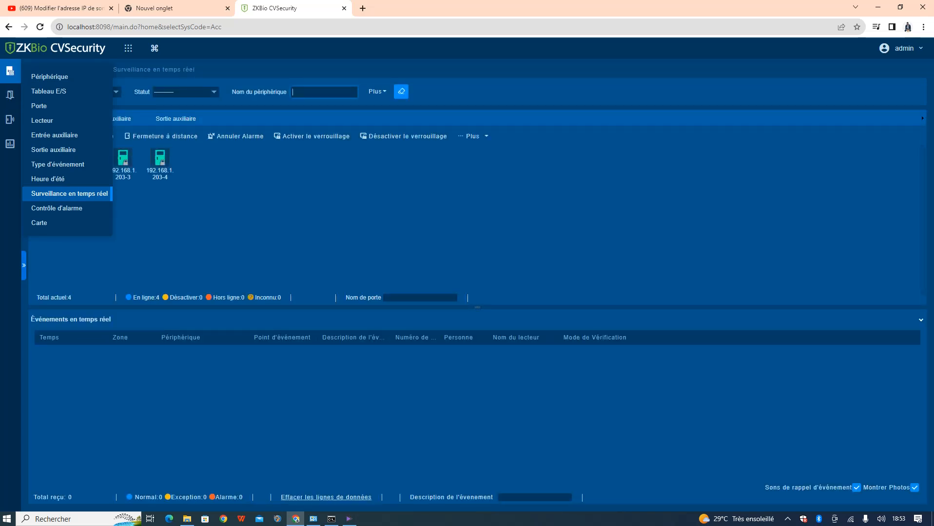
{"action": "left_click_drag", "start_coordinate": [477, 307], "coordinate": [476, 190]}
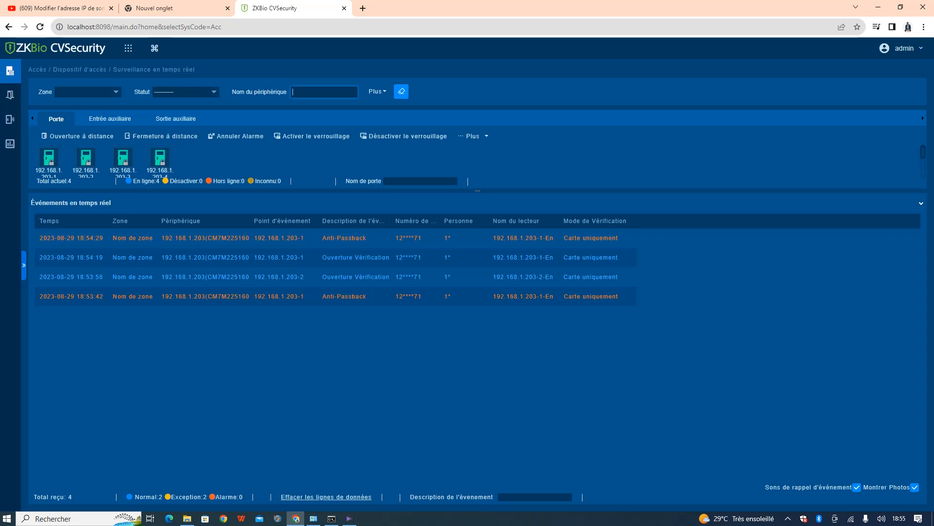
{"action": "mouse_move", "coordinate": [11, 71]}
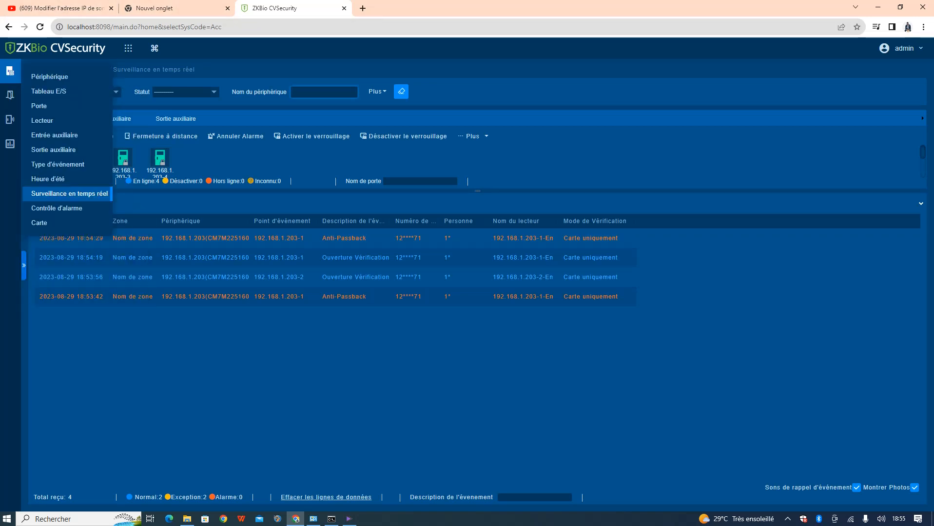
Step: View the first-person normally open rules, and examine the access rule parameters from transaction retrieval to personal data protection
{"action": "mouse_move", "coordinate": [10, 95]}
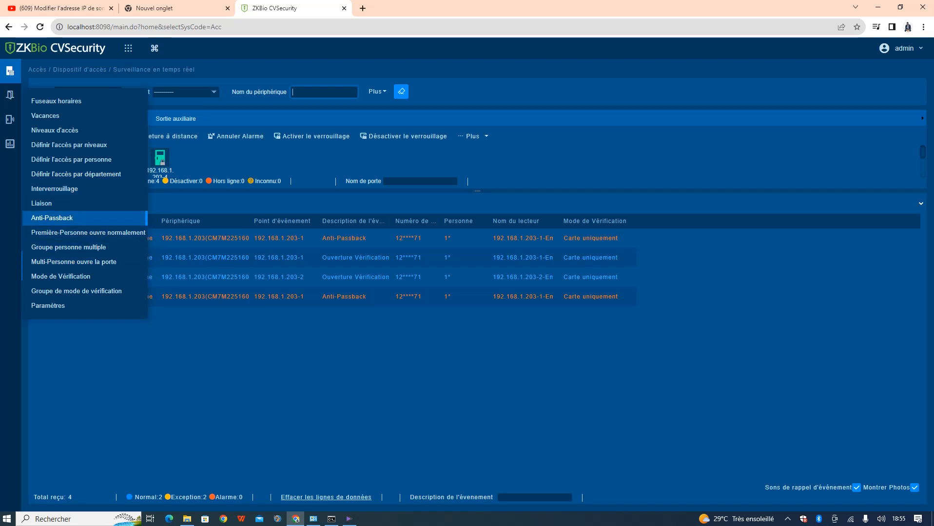
{"action": "left_click", "coordinate": [87, 232]}
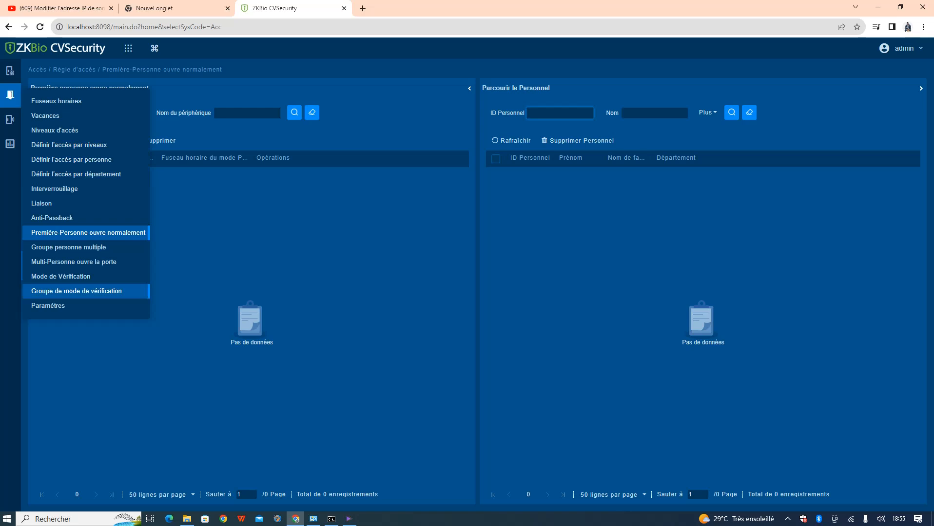
{"action": "left_click", "coordinate": [48, 306]}
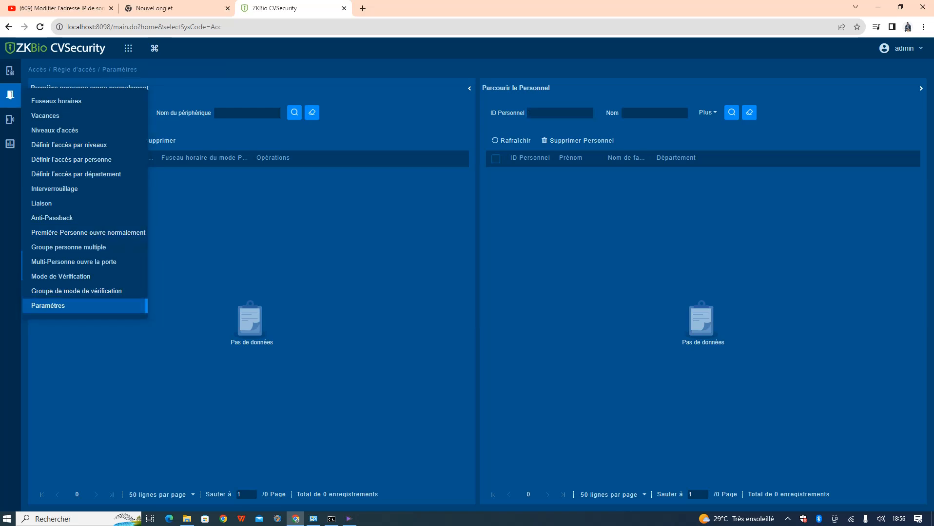
{"action": "scroll", "coordinate": [467, 273], "scroll_direction": "down", "scroll_amount": 5}
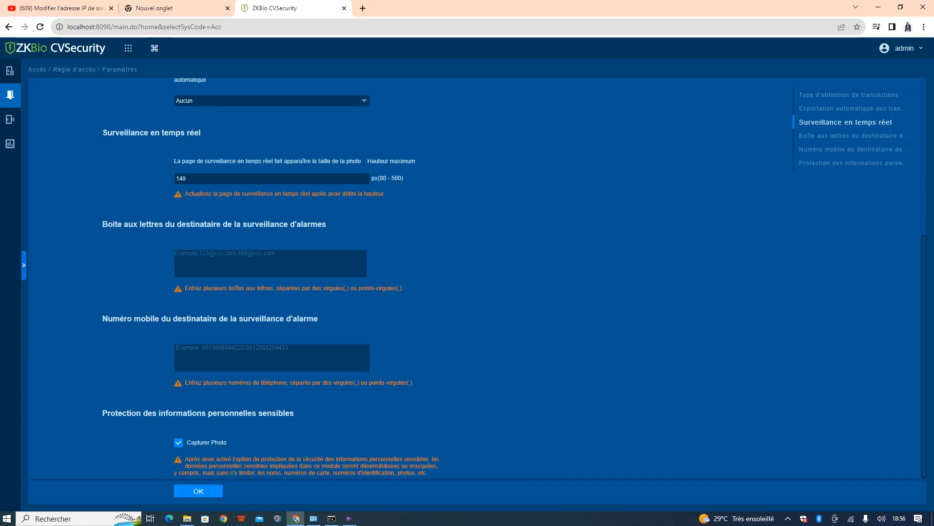
{"action": "scroll", "coordinate": [466, 273], "scroll_direction": "up", "scroll_amount": 5}
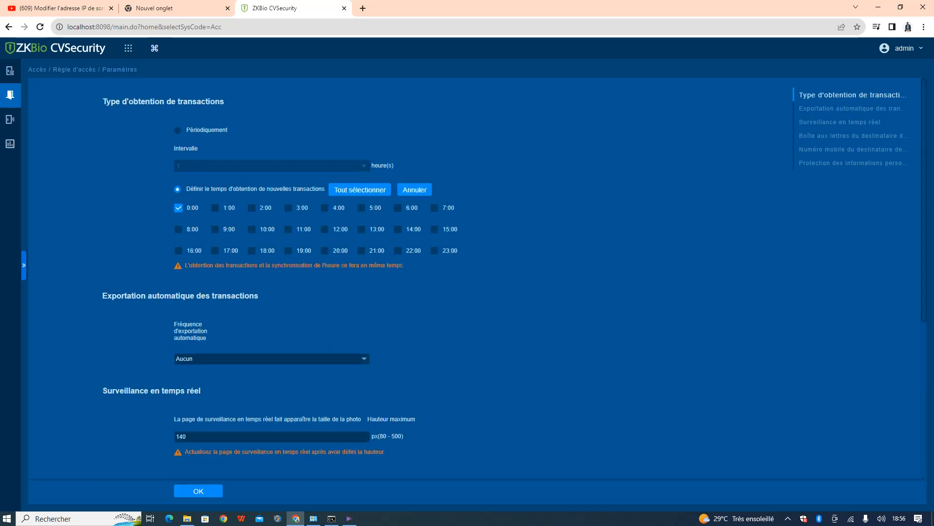
{"action": "scroll", "coordinate": [467, 273], "scroll_direction": "down", "scroll_amount": 5}
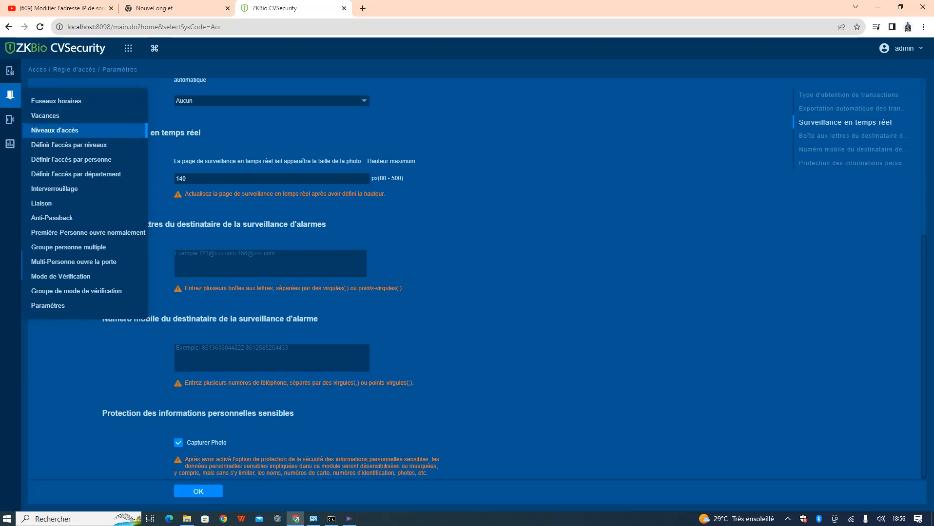
Step: Check which doors can be added to the zk access level, and close the door selection without adding any
{"action": "left_click", "coordinate": [55, 130]}
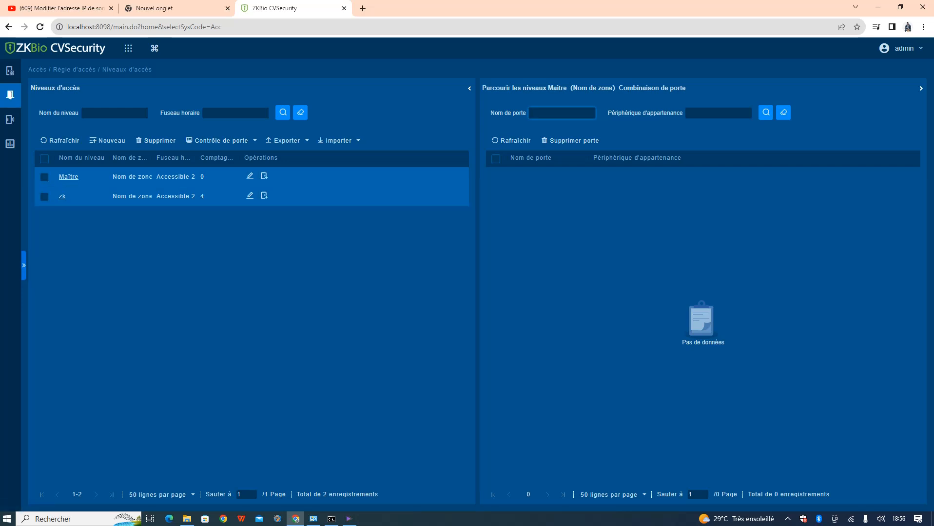
{"action": "left_click", "coordinate": [263, 196]}
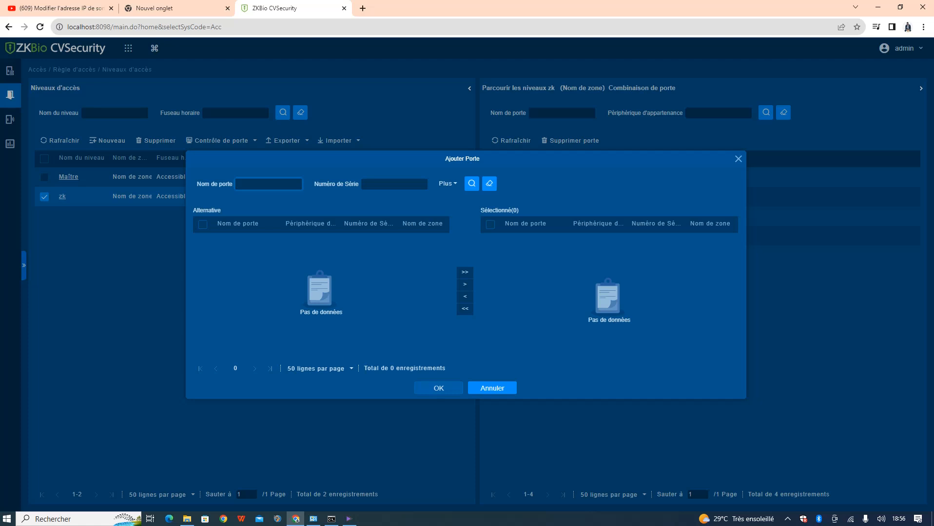
{"action": "left_click", "coordinate": [738, 159]}
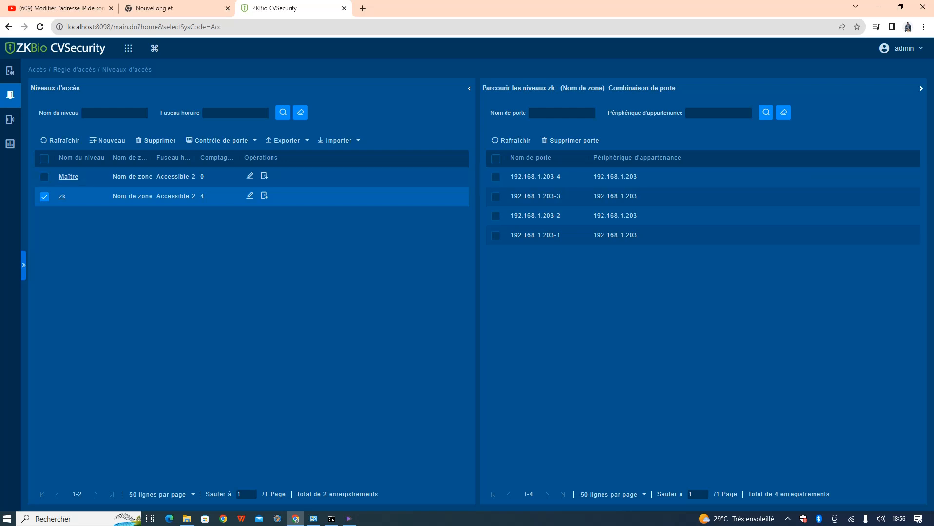
Step: Check the personnel selection for the zk level under access by levels, and close it without adding anyone
{"action": "mouse_move", "coordinate": [11, 95]}
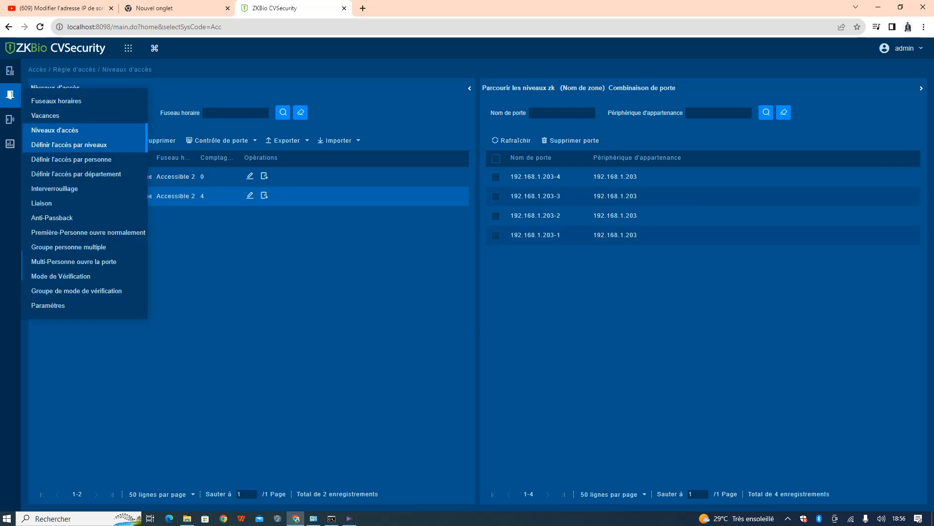
{"action": "left_click", "coordinate": [69, 145]}
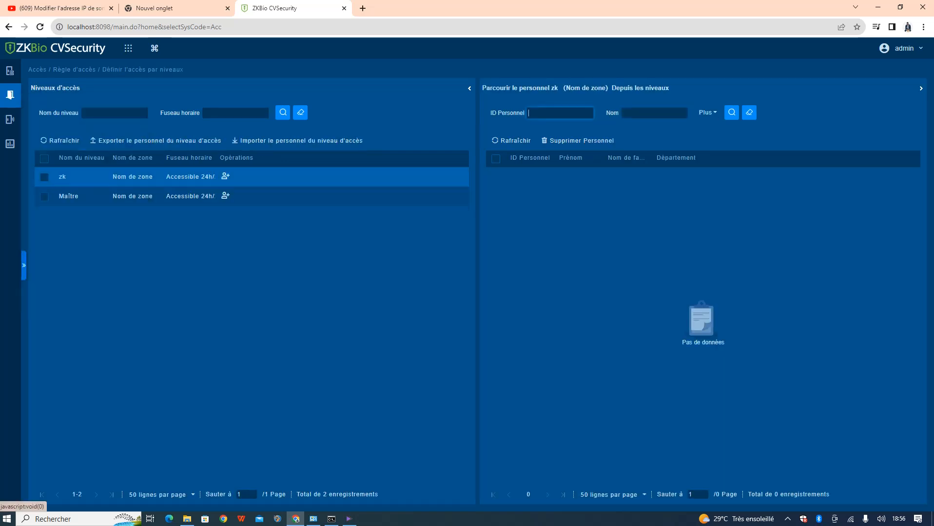
{"action": "left_click", "coordinate": [225, 176]}
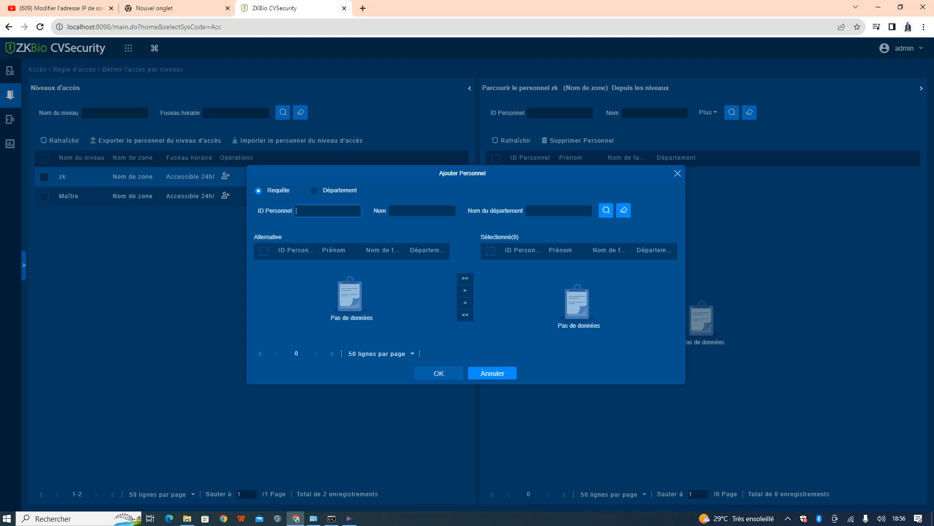
{"action": "key", "text": "Escape"}
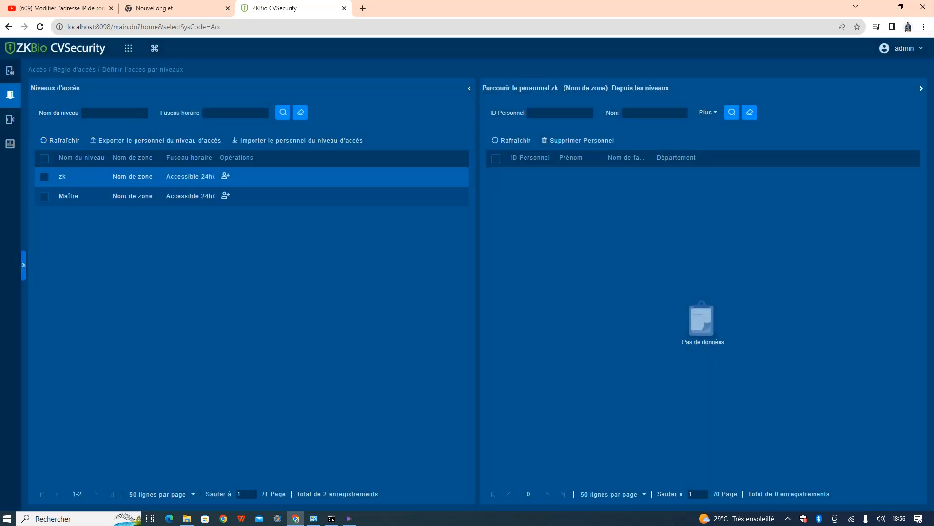
Step: Review the access settings by person and the default levels by department, and return to the access by person page
{"action": "mouse_move", "coordinate": [10, 71]}
{"action": "mouse_move", "coordinate": [10, 94]}
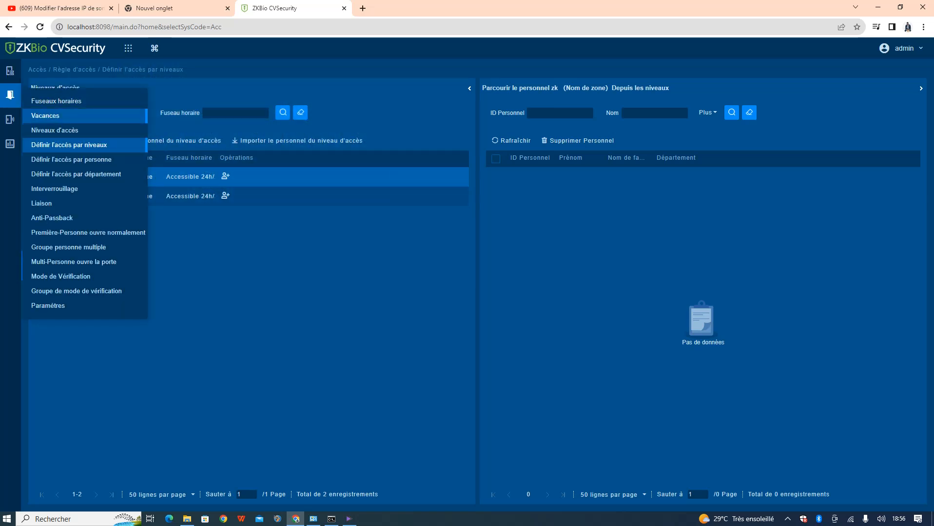
{"action": "left_click", "coordinate": [71, 160]}
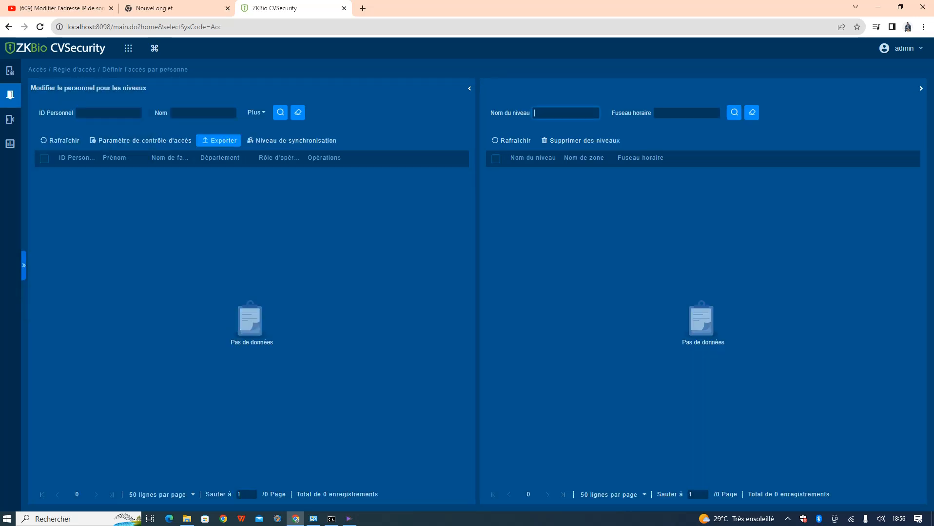
{"action": "mouse_move", "coordinate": [10, 94]}
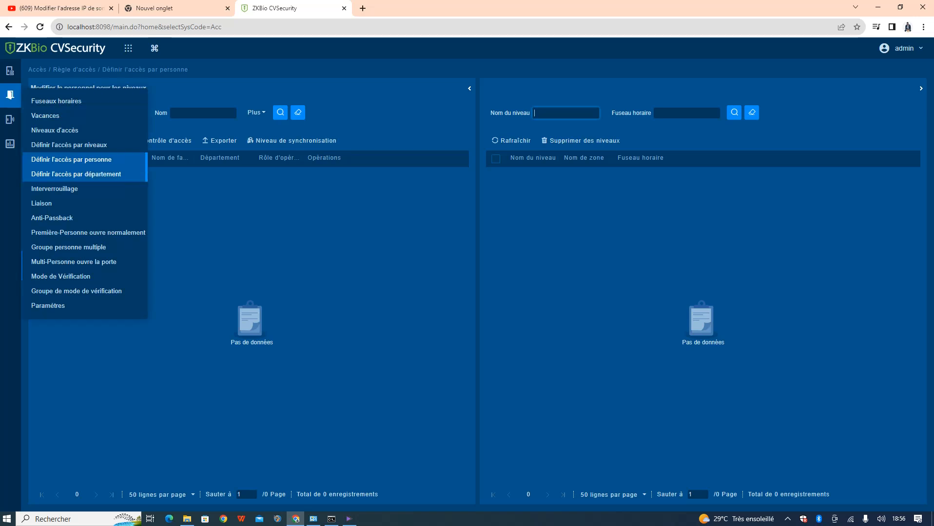
{"action": "left_click", "coordinate": [76, 174]}
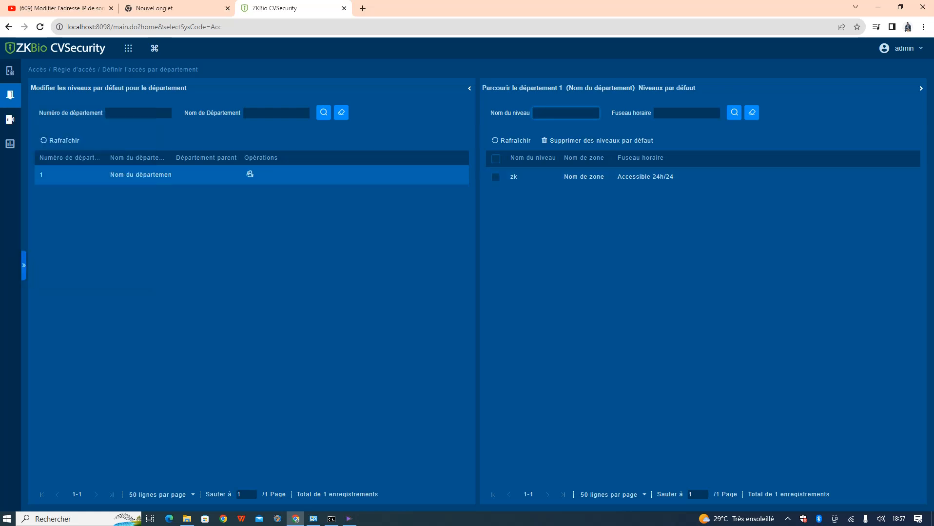
{"action": "mouse_move", "coordinate": [10, 120]}
{"action": "mouse_move", "coordinate": [10, 95]}
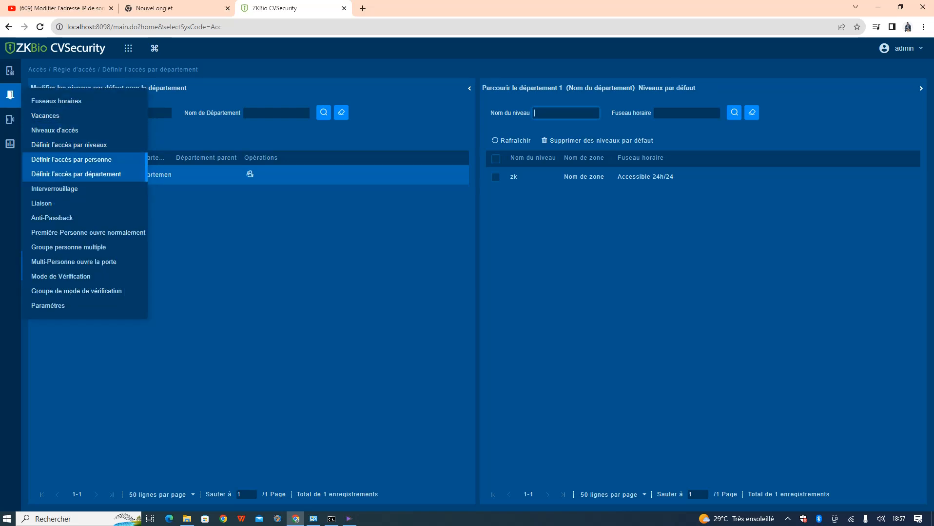
{"action": "left_click", "coordinate": [71, 160]}
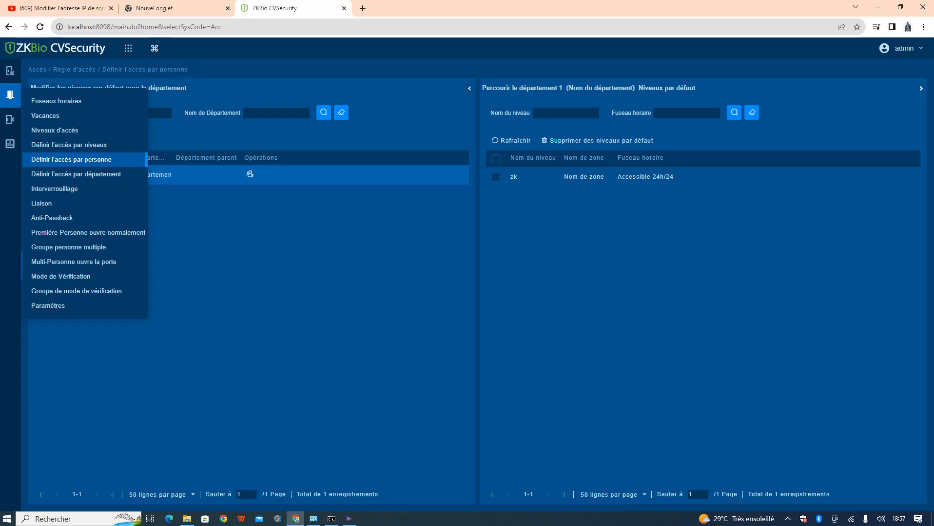